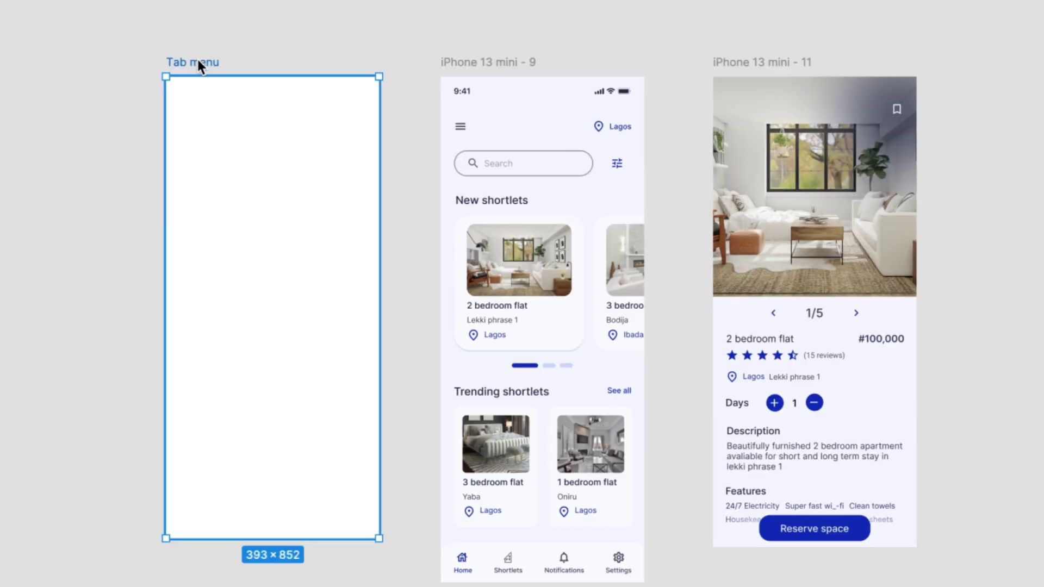
# Step: Rename the frame to 'Tab menu [menu:tabs]' and give it a light blue fill
pyautogui.doubleClick(233, 62)
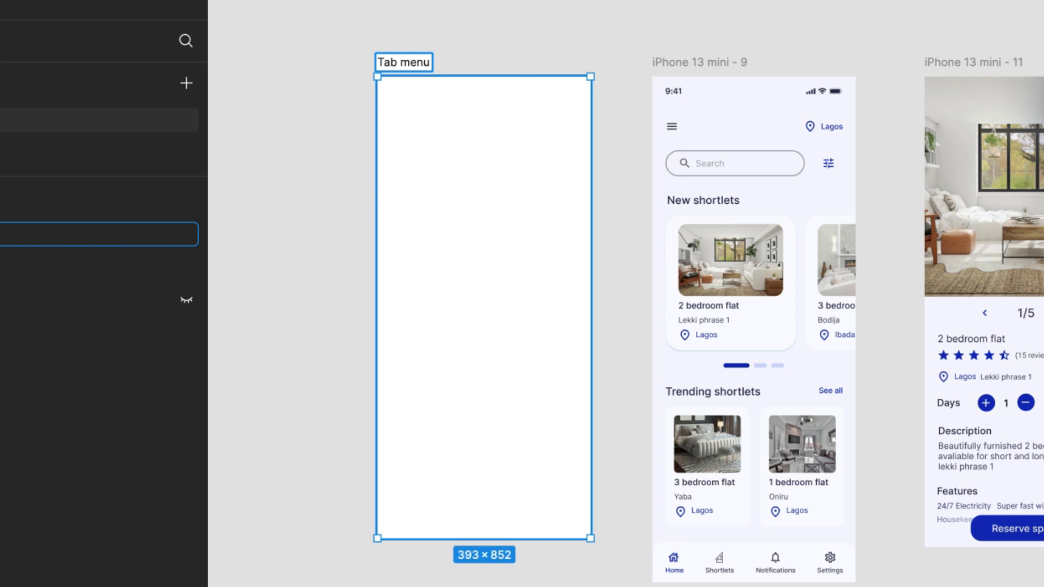
pyautogui.write('[menu:tabs]')
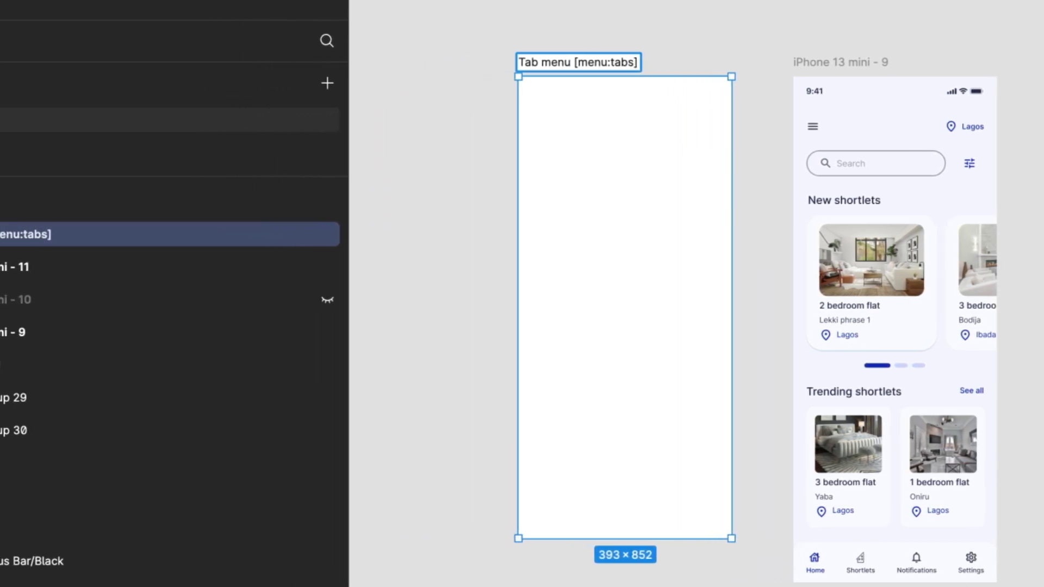
pyautogui.write('i')
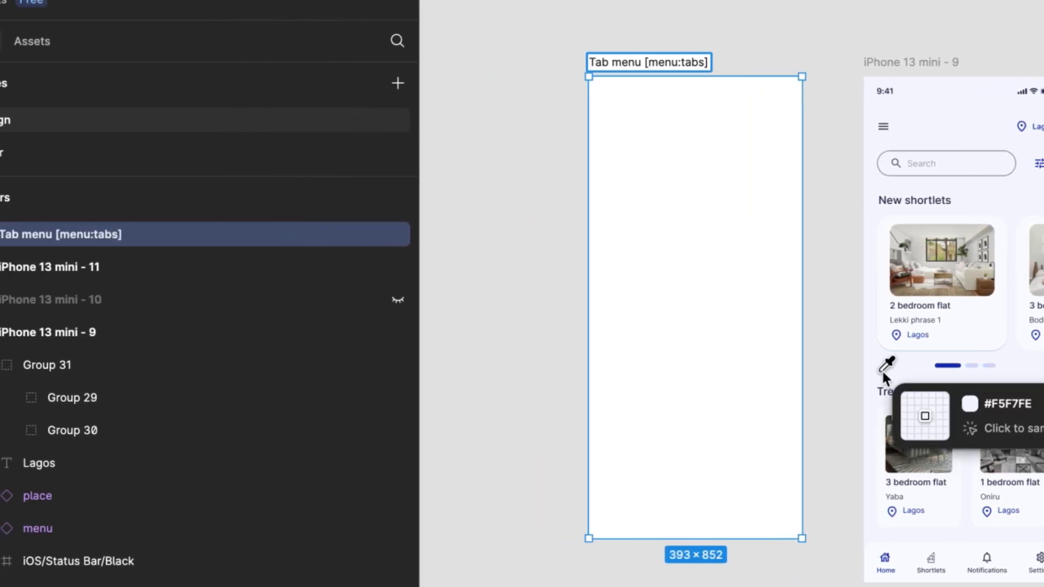
pyautogui.click(853, 368)
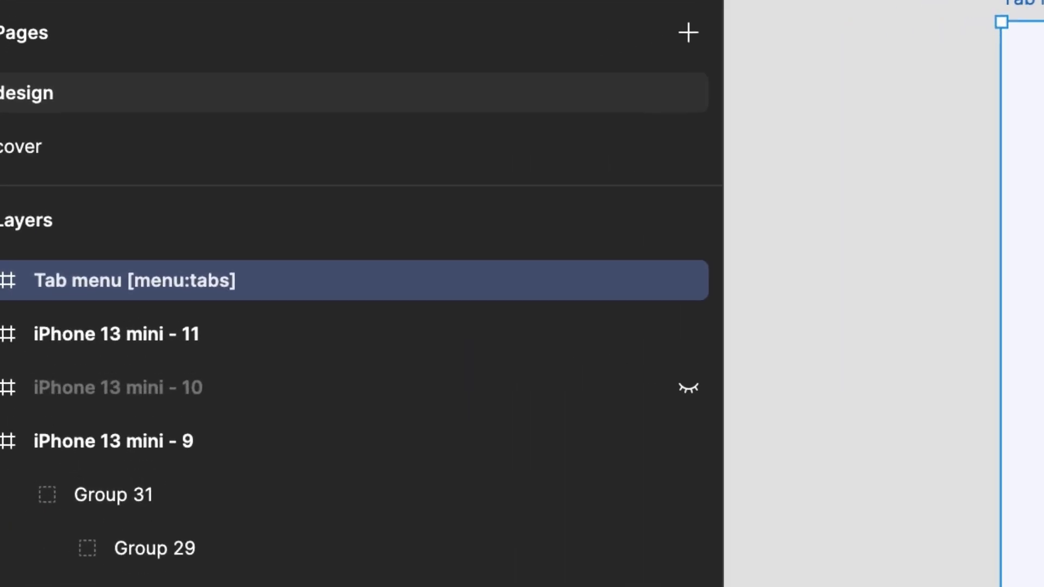
pyautogui.click(218, 585)
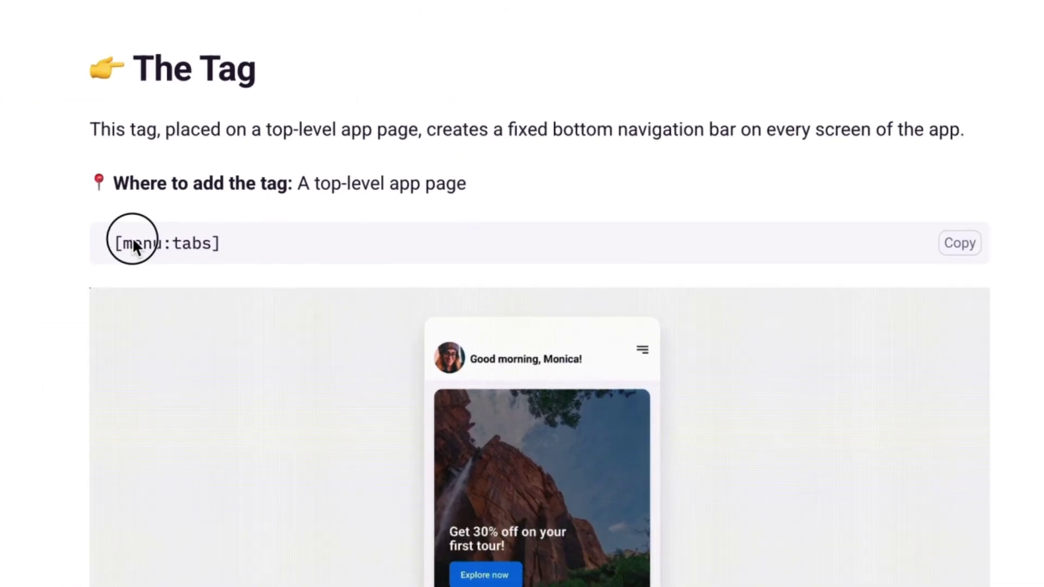
# Step: Move the bottom navigation bar from iPhone 13 mini - 9 into the Tab menu frame
pyautogui.tripleClick(133, 243)
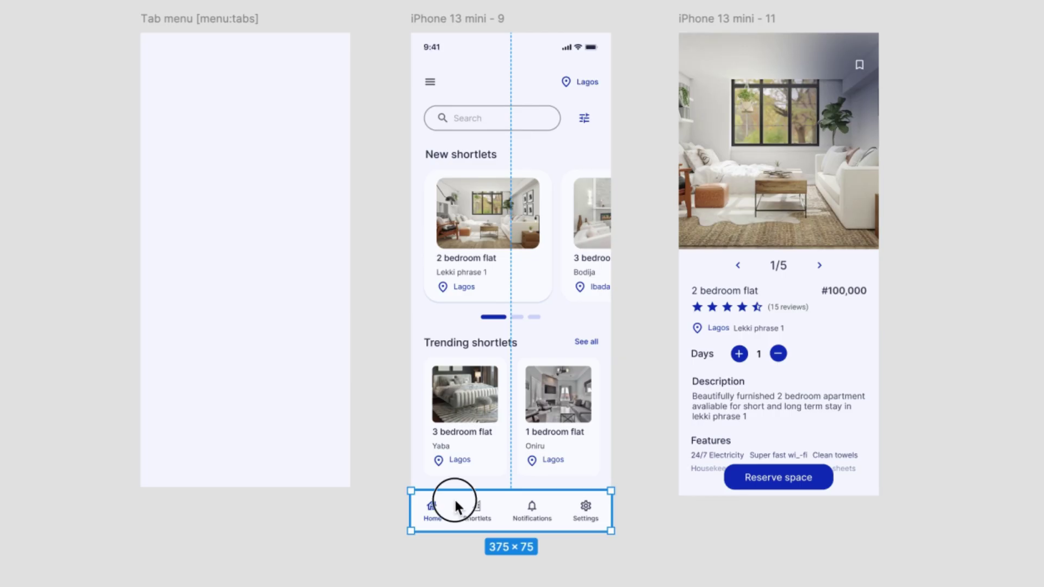
pyautogui.moveTo(454, 497); pyautogui.dragTo(193, 382)
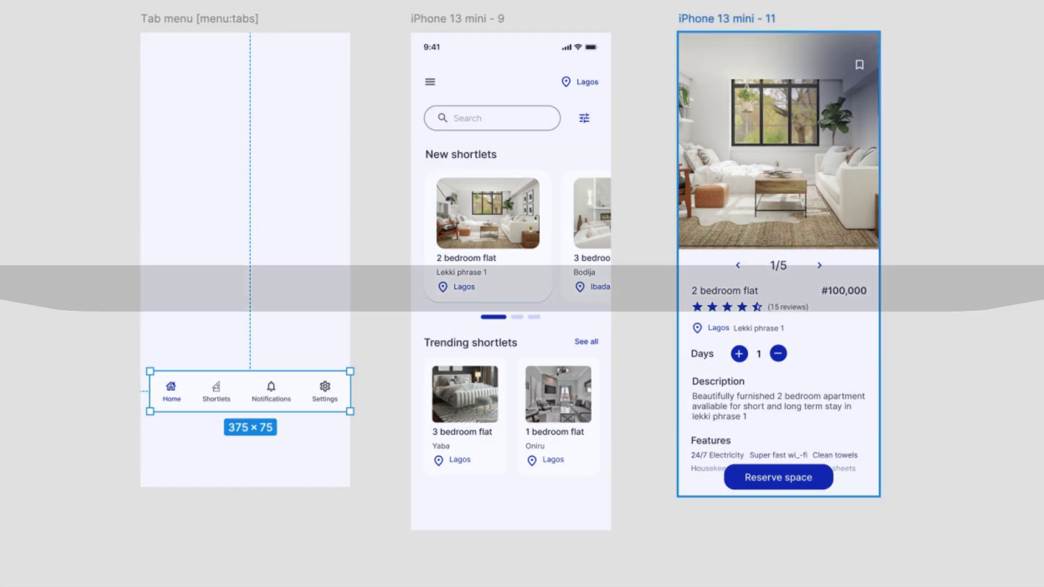
pyautogui.click(459, 19)
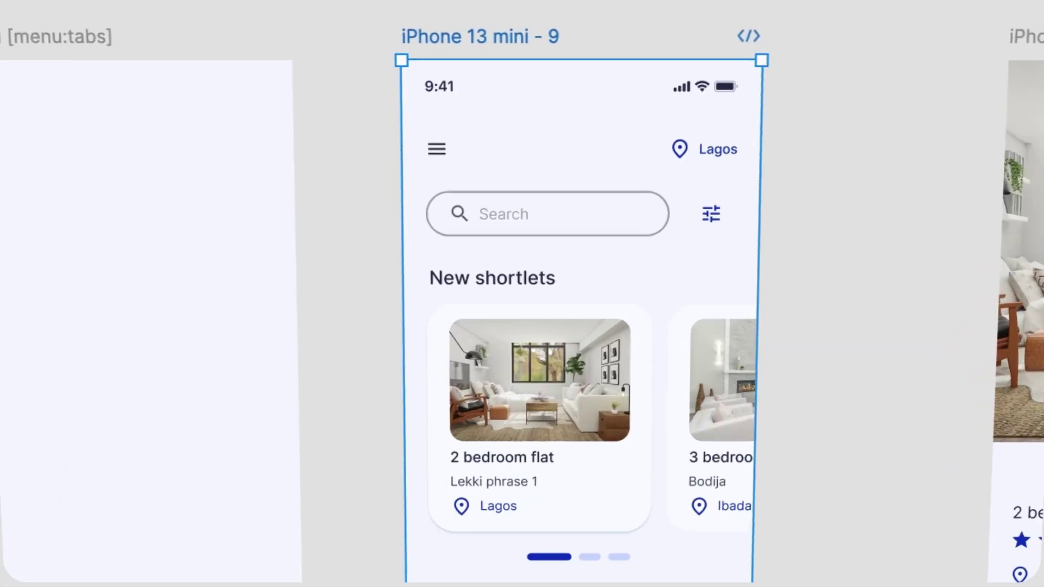
# Step: Rename the iPhone 13 mini - 9 frame to Home
pyautogui.doubleClick(483, 41)
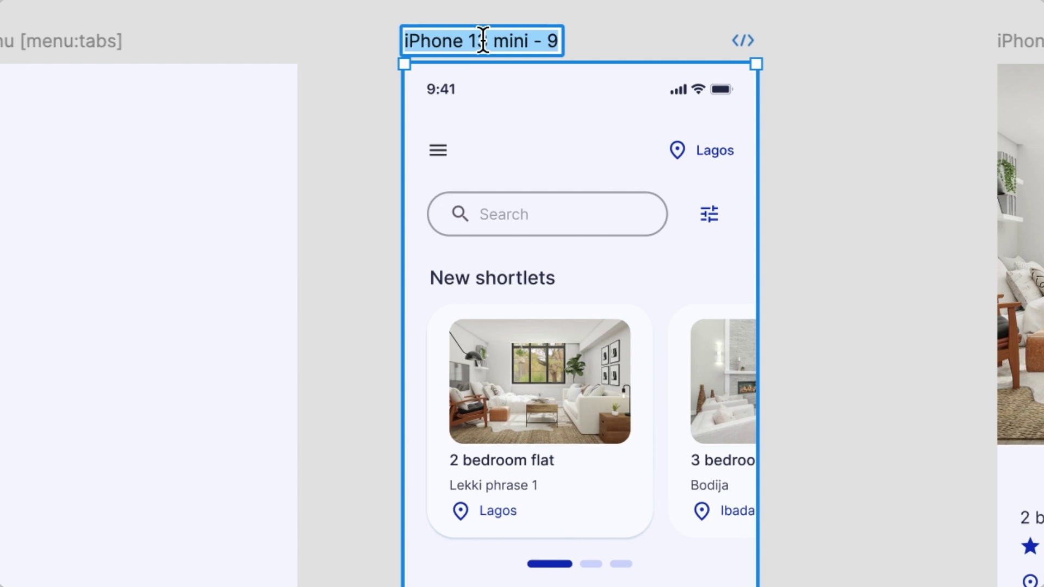
pyautogui.write('Home')
pyautogui.press('Return')
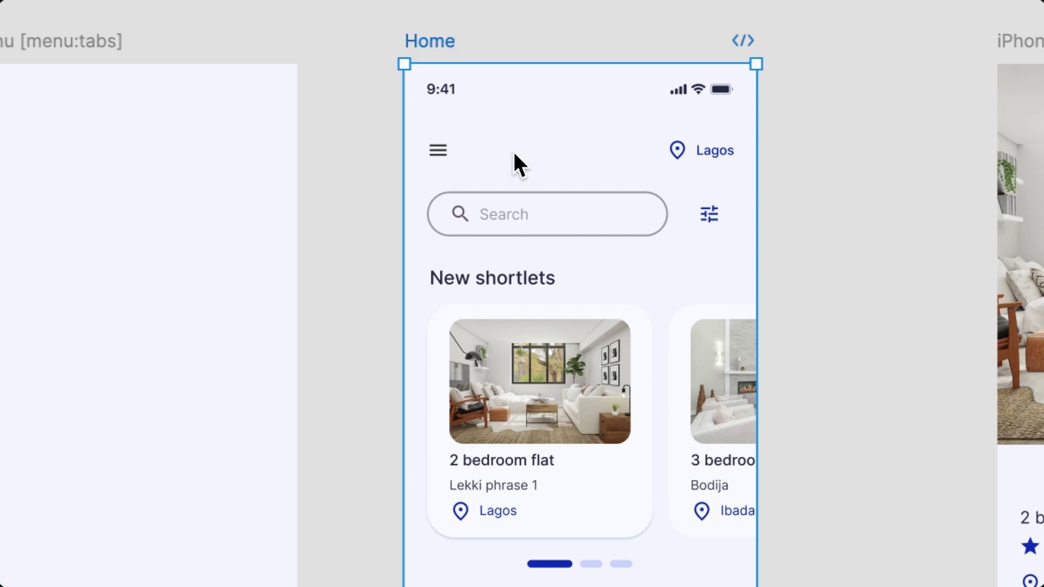
# Step: Delete the hamburger menu icon, status bar and search-and-filter group from Home
pyautogui.click(429, 155)
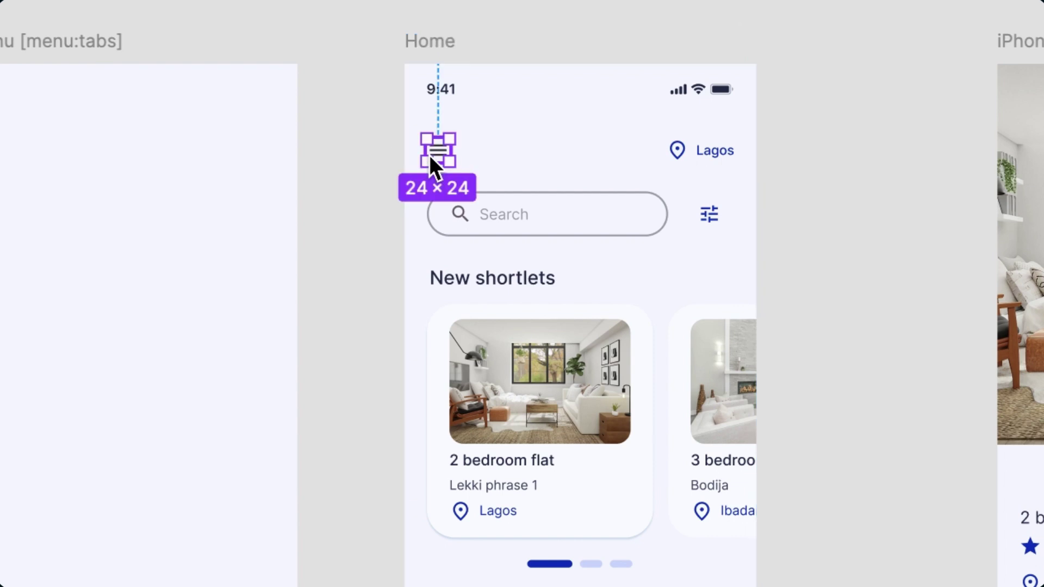
pyautogui.press('Delete')
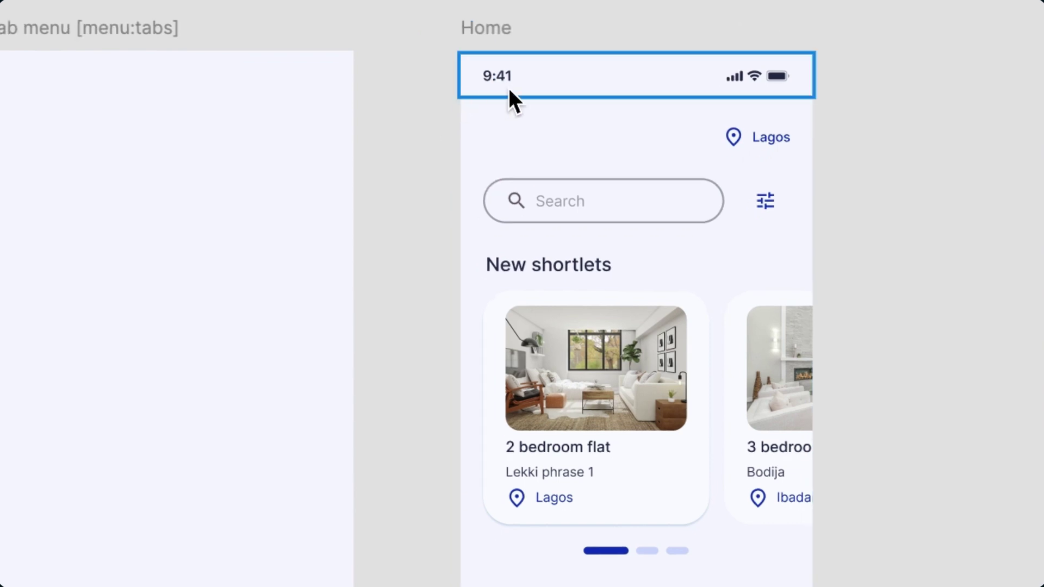
pyautogui.click(510, 96)
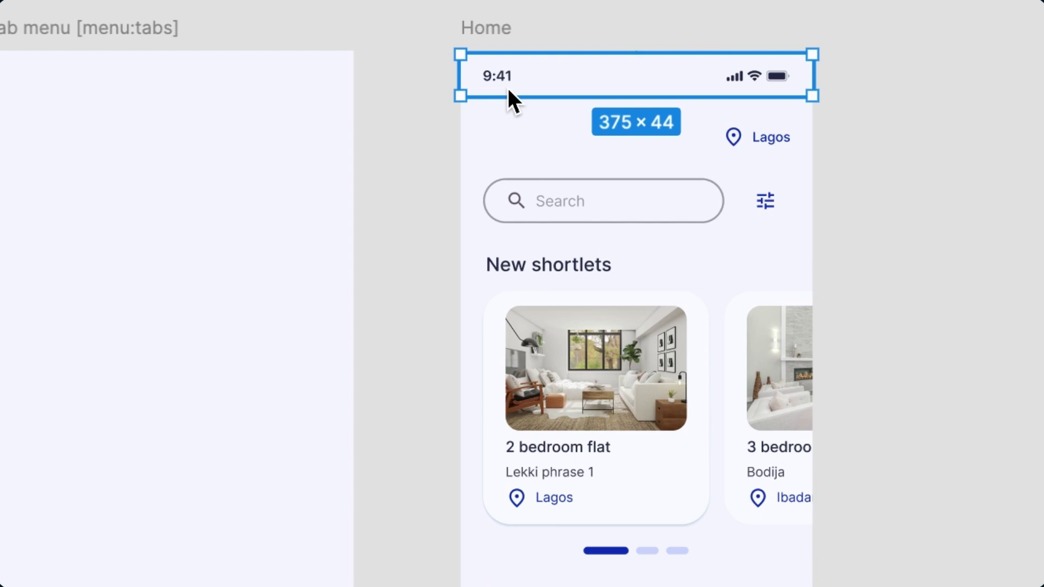
pyautogui.press('Delete')
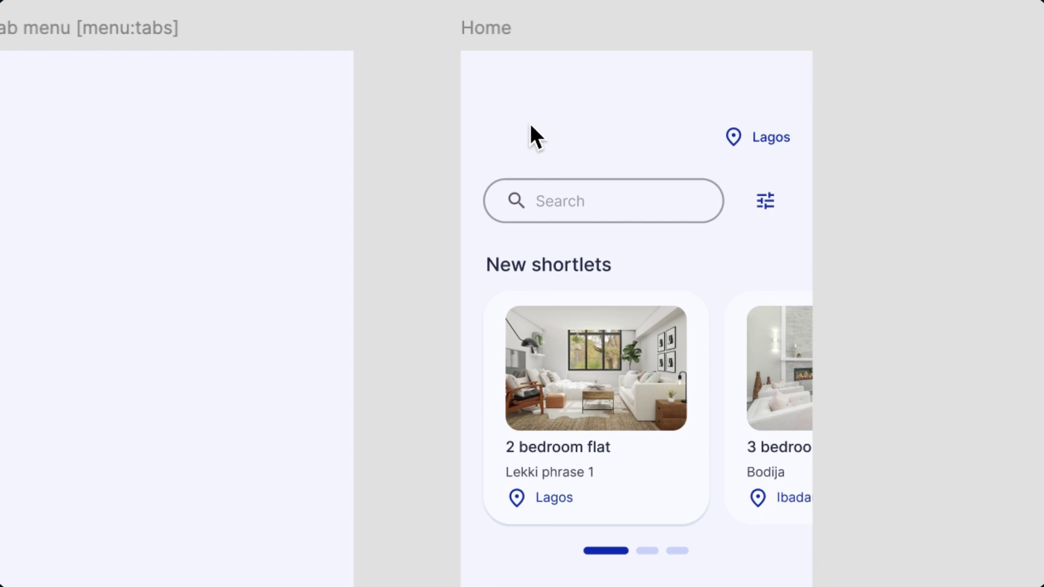
pyautogui.click(572, 203)
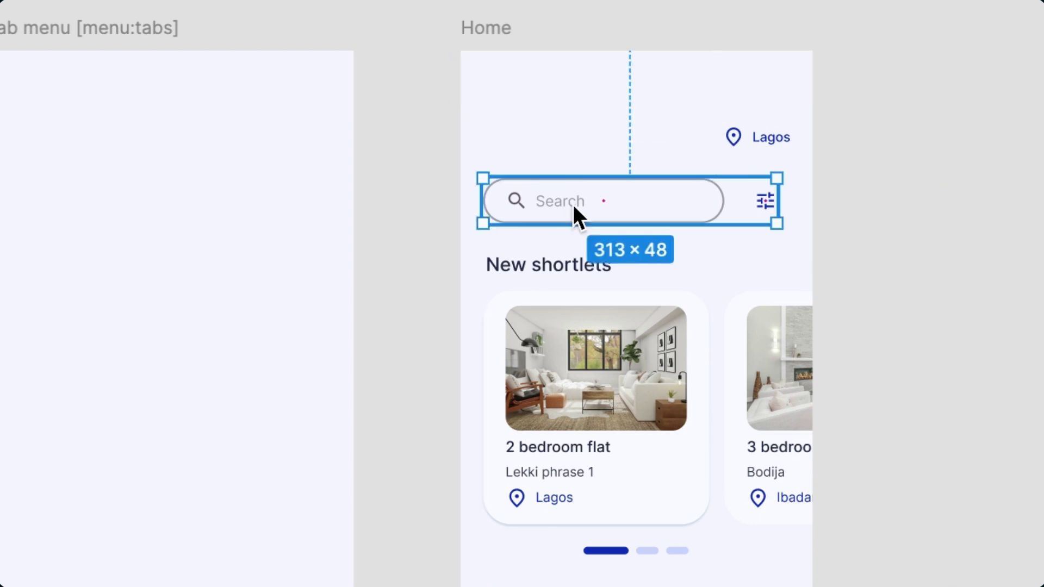
pyautogui.press('Delete')
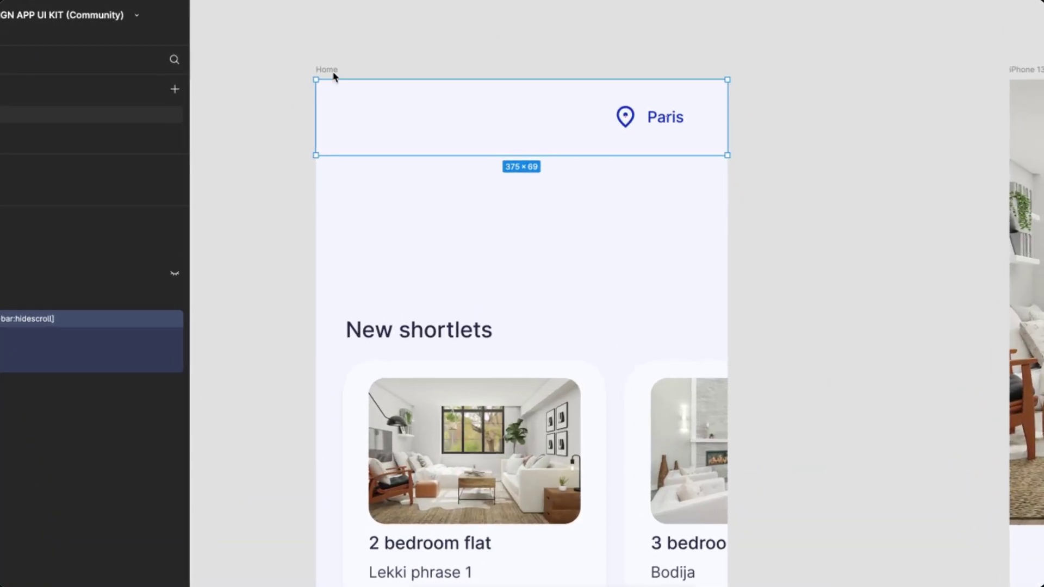
# Step: Paste the MaxiProperties text into Home's 375×69 header and select the Paris label with the location pin
pyautogui.click(333, 75)
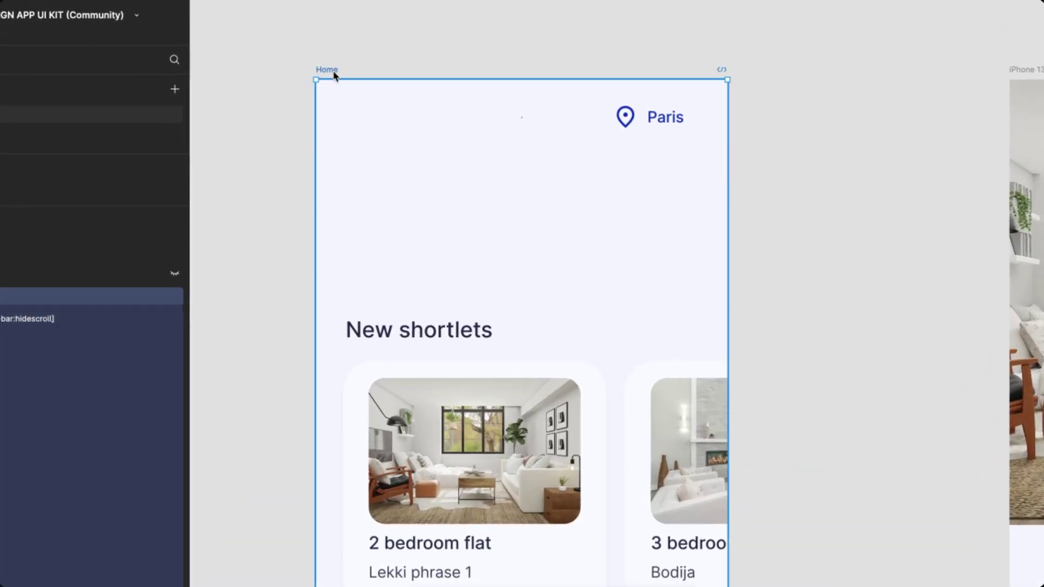
pyautogui.click(348, 105)
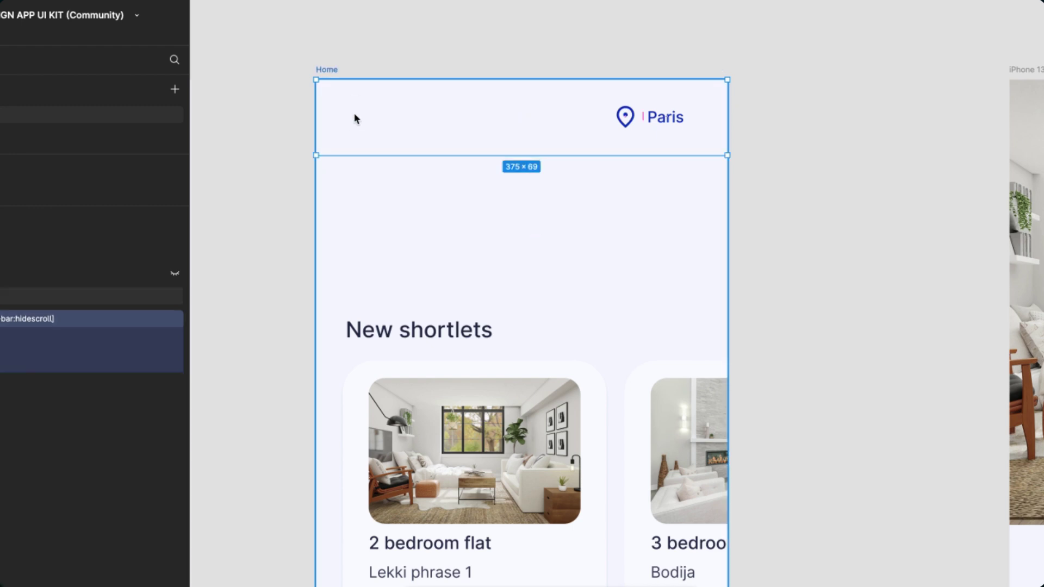
pyautogui.hotkey('ctrl', 'v')
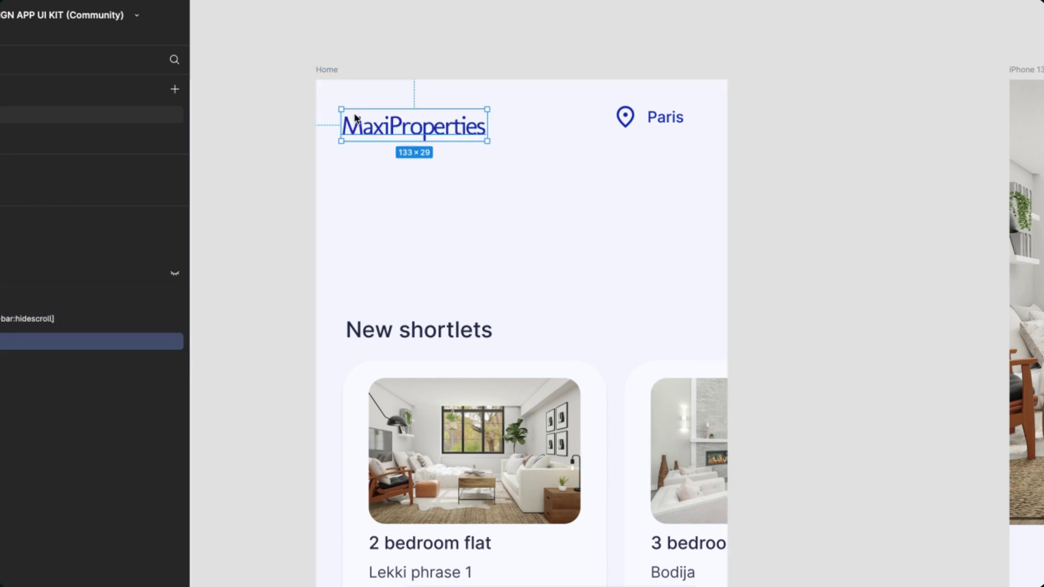
pyautogui.doubleClick(405, 129)
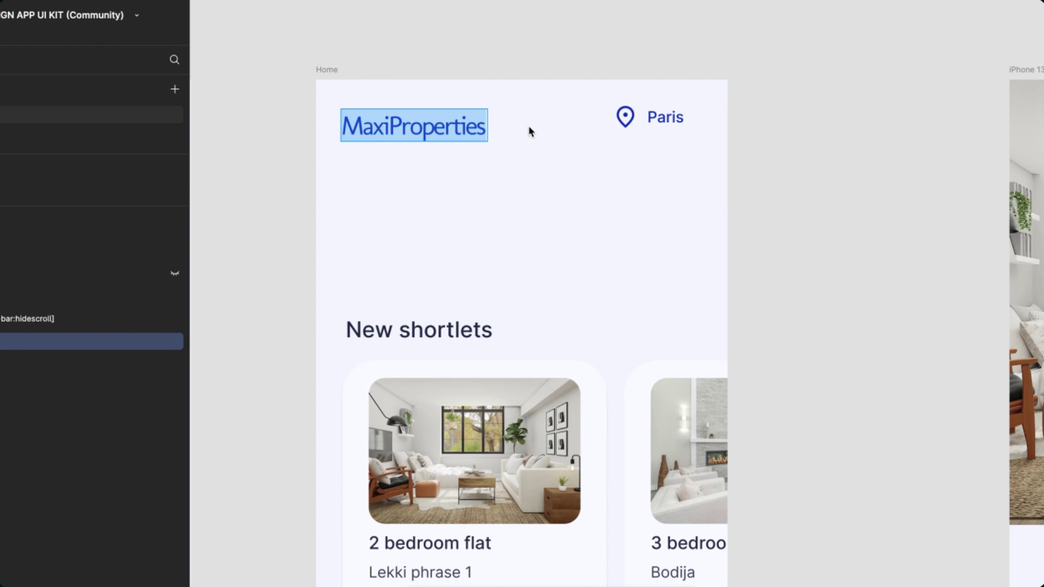
pyautogui.click(660, 129)
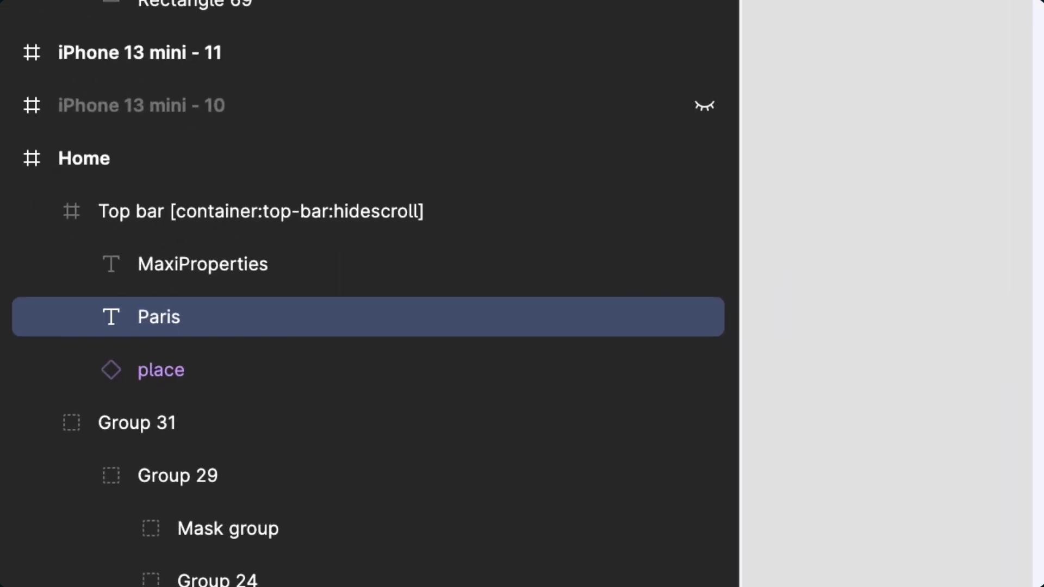
pyautogui.keyDown('shift'); pyautogui.click(161, 370); pyautogui.keyUp('shift')
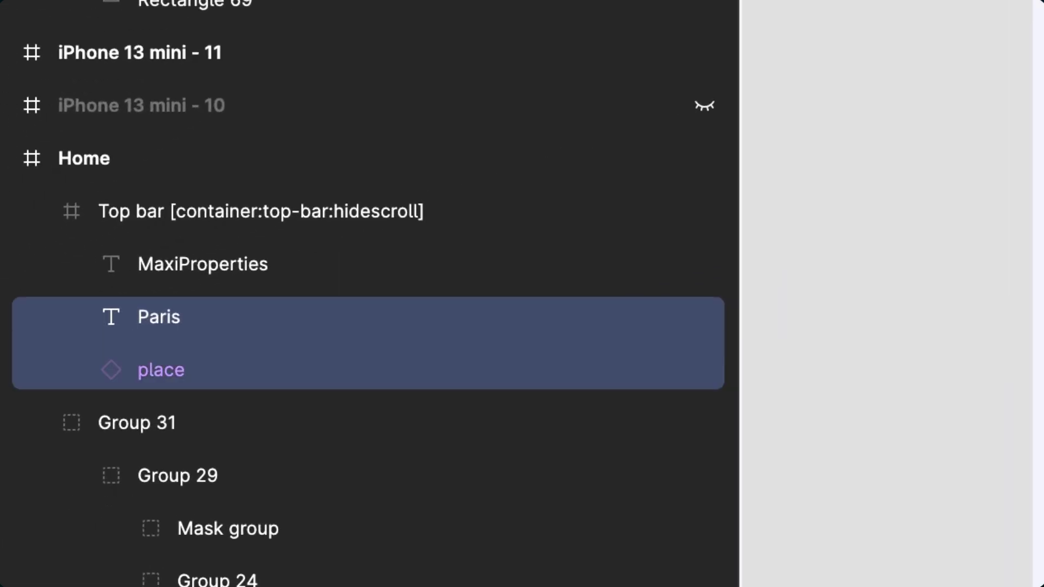
pyautogui.press('Escape')
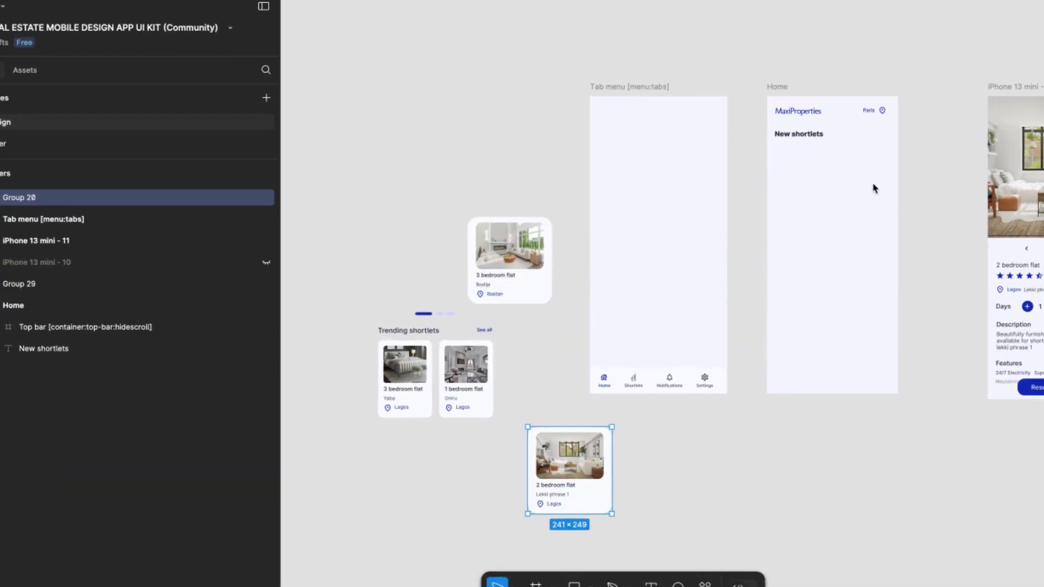
# Step: Draw a frame below New shortlets named 'New Shortlets slider [container:slider:horizontal]'
pyautogui.click(787, 91)
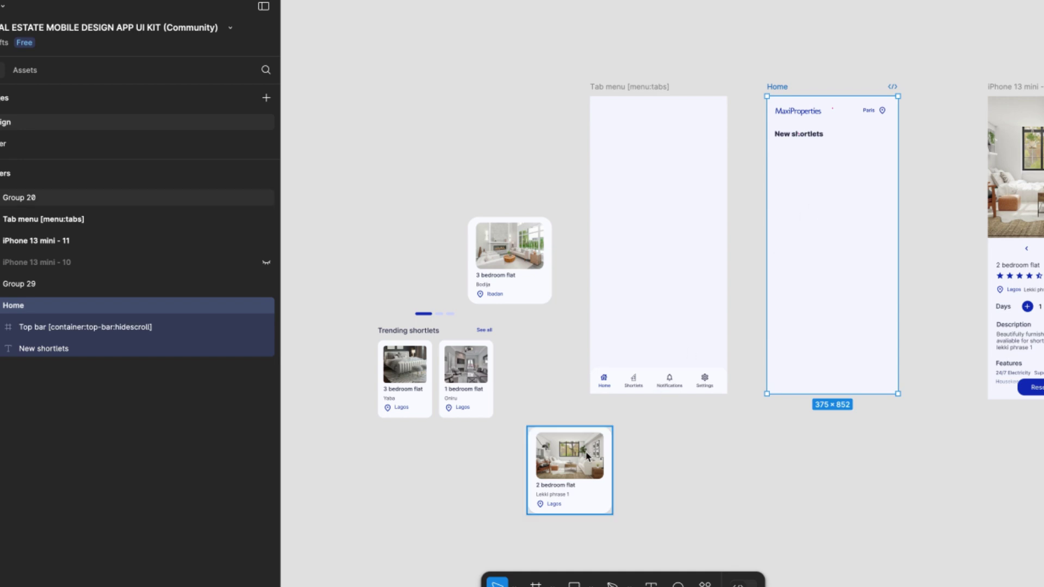
pyautogui.click(588, 456)
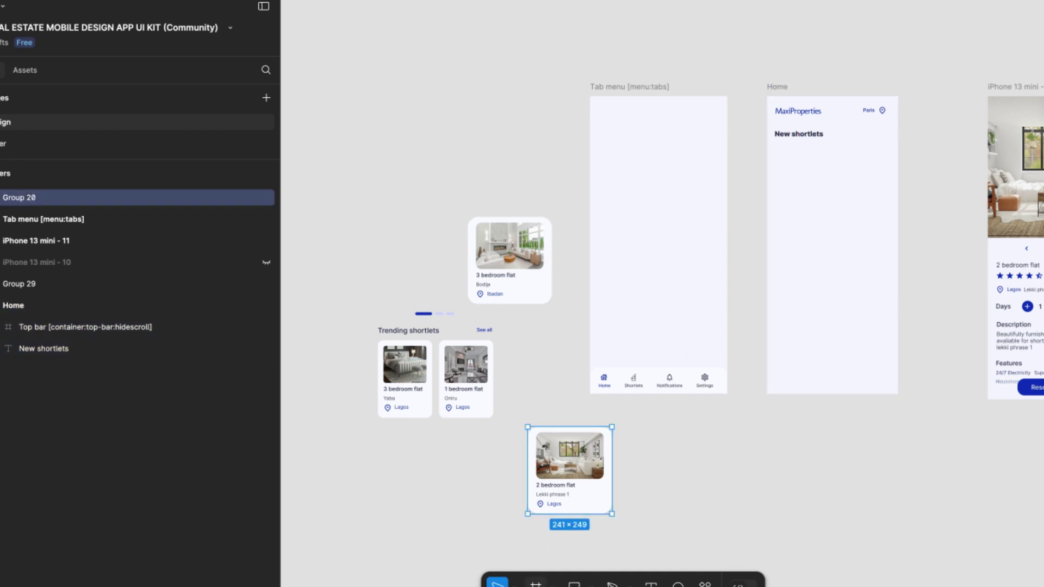
pyautogui.click(535, 582)
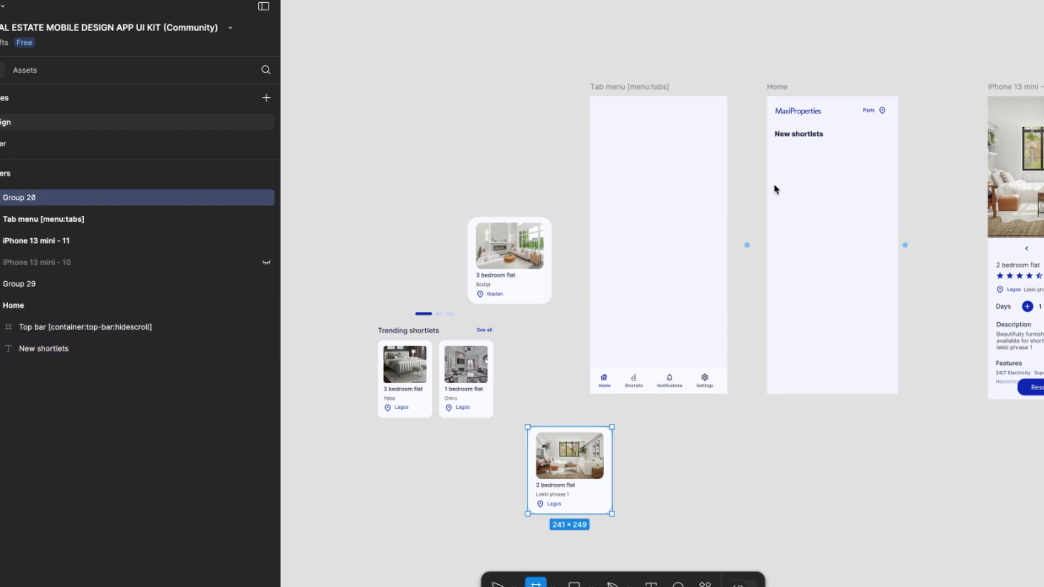
pyautogui.moveTo(768, 145); pyautogui.dragTo(892, 237)
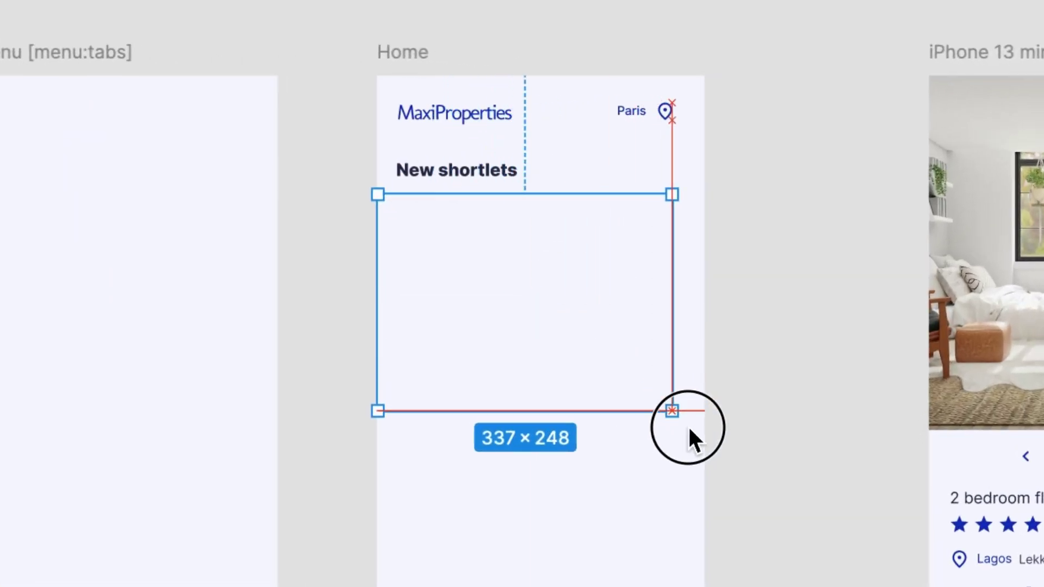
pyautogui.moveTo(688, 425); pyautogui.dragTo(713, 430)
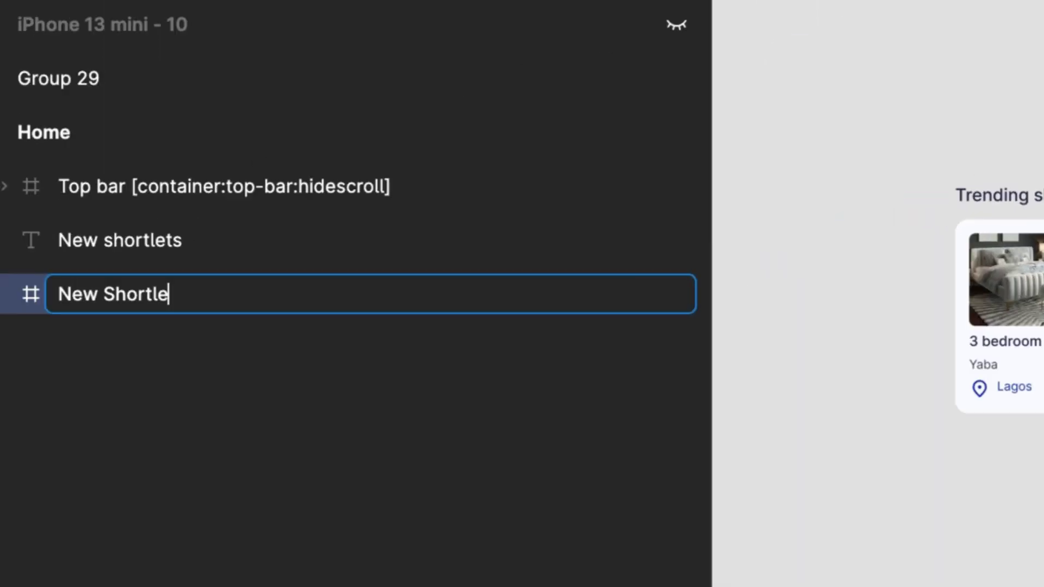
pyautogui.write('ts')
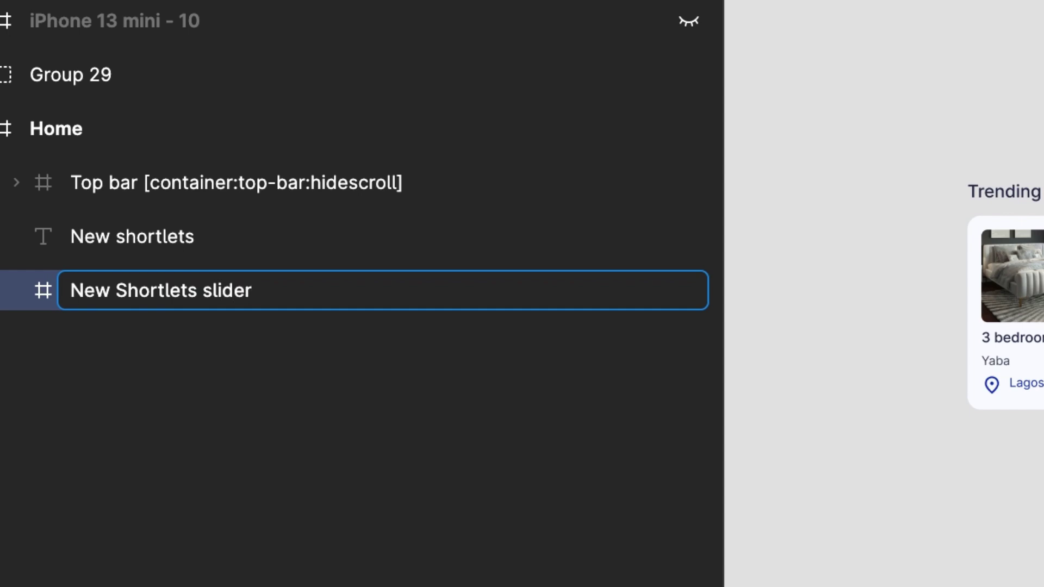
pyautogui.write(' slider')
pyautogui.write('[container:slider:horizontal]')
pyautogui.press('Return')
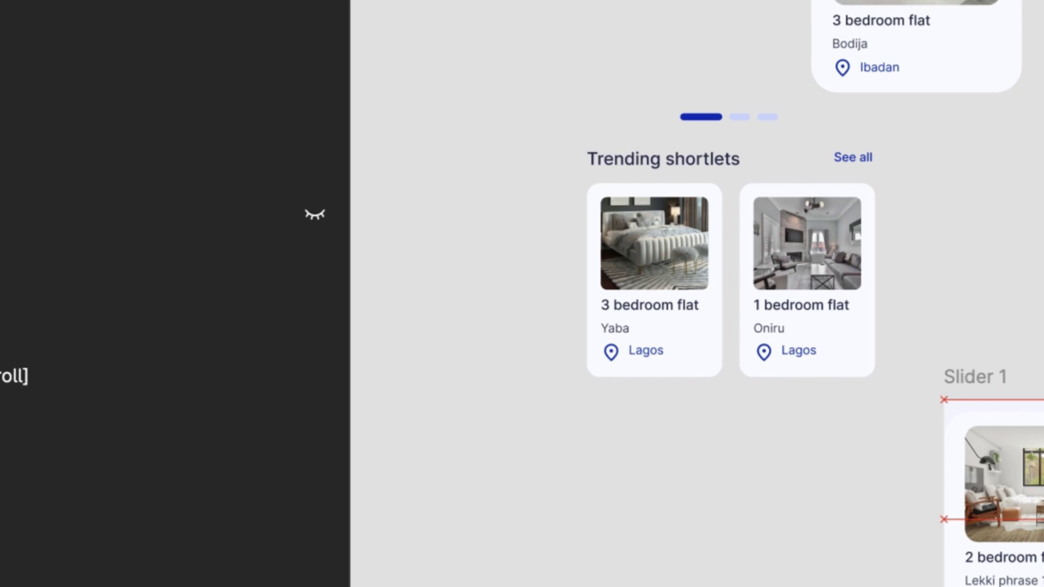
# Step: Move Slider 4 into the same row as Sliders 1–3
pyautogui.click(1043, 466)
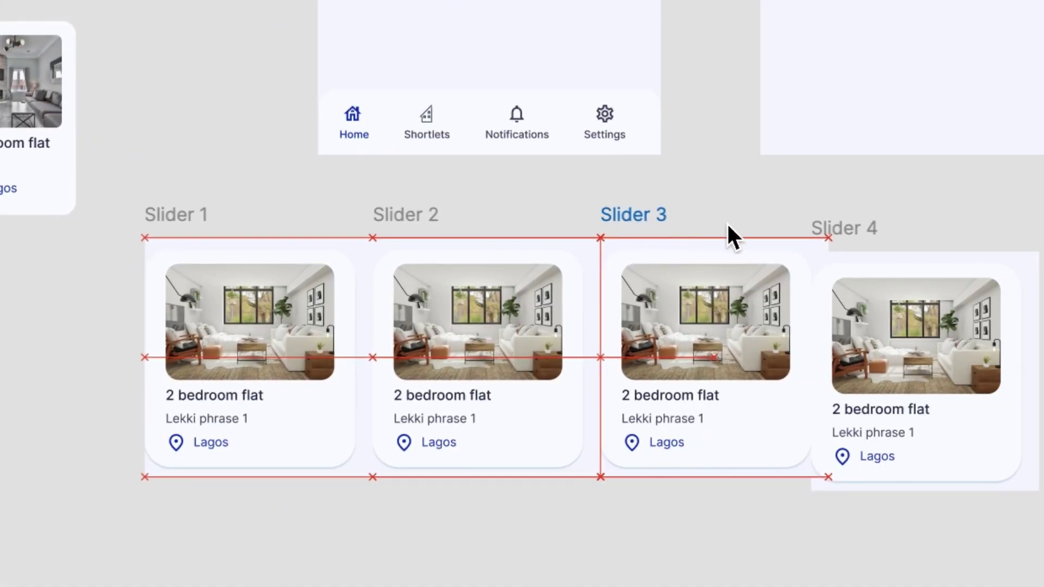
pyautogui.moveTo(859, 228)
pyautogui.mouseDown()
pyautogui.moveTo(893, 223)
pyautogui.moveTo(877, 223)
pyautogui.mouseUp()
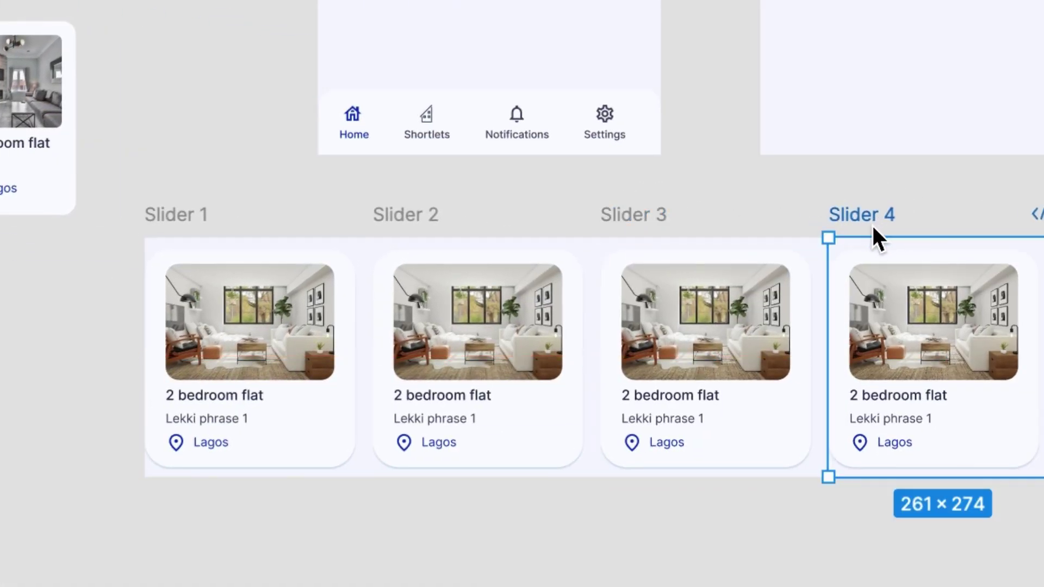
pyautogui.press('Escape')
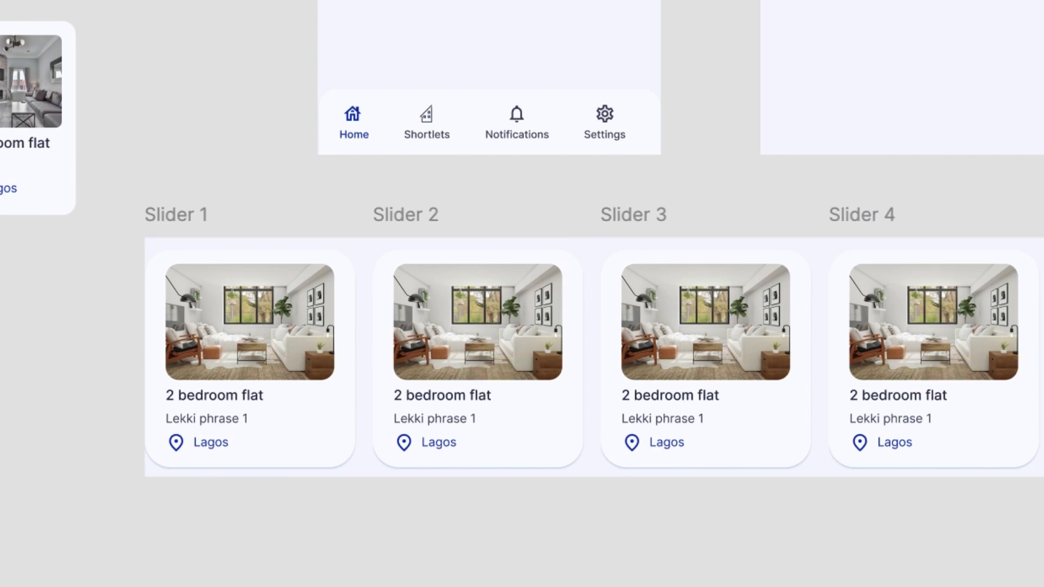
# Step: Select Sliders 1–4 together and drag them into the Home screen
pyautogui.click(177, 216)
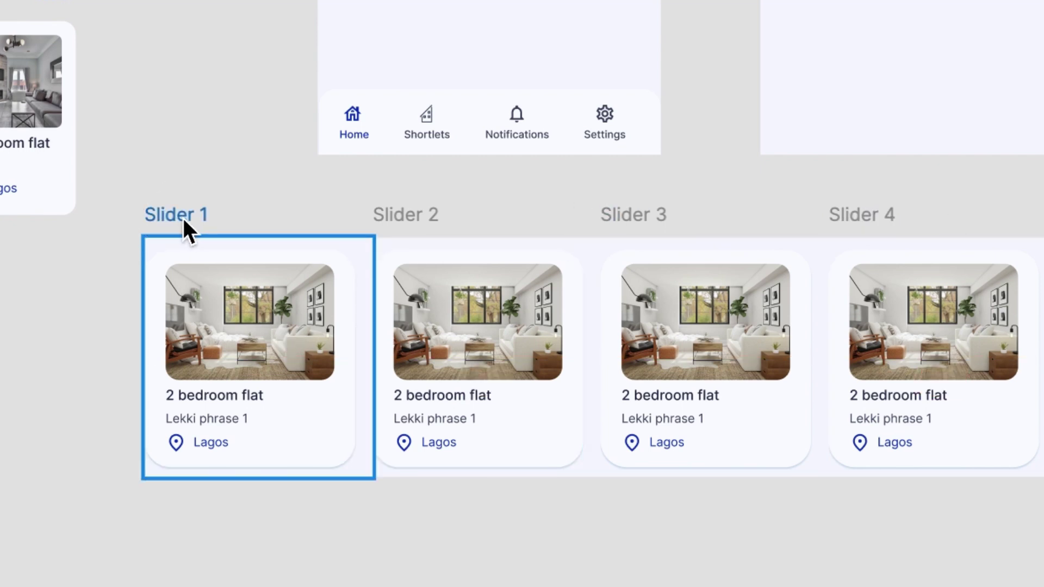
pyautogui.keyDown('shift'); pyautogui.click(419, 218); pyautogui.keyUp('shift')
pyautogui.keyDown('shift'); pyautogui.click(647, 216); pyautogui.keyUp('shift')
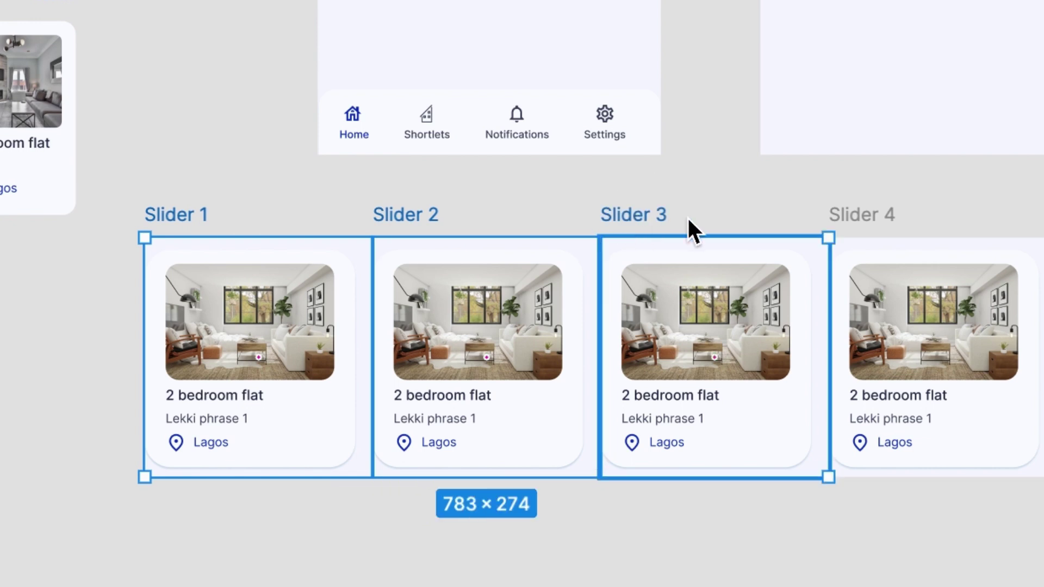
pyautogui.keyDown('shift'); pyautogui.click(838, 215); pyautogui.keyUp('shift')
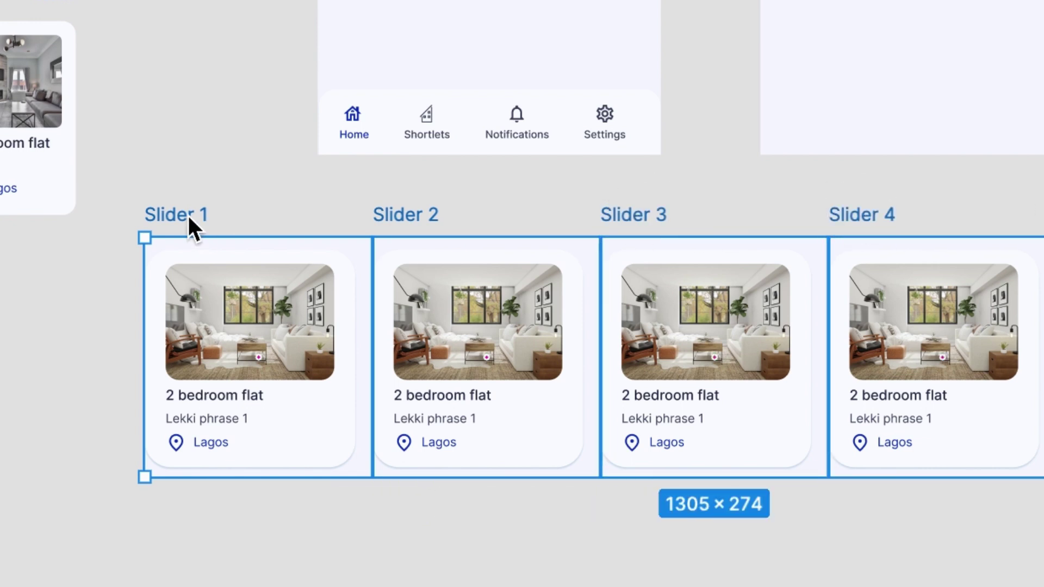
pyautogui.moveTo(187, 214); pyautogui.dragTo(589, 102)
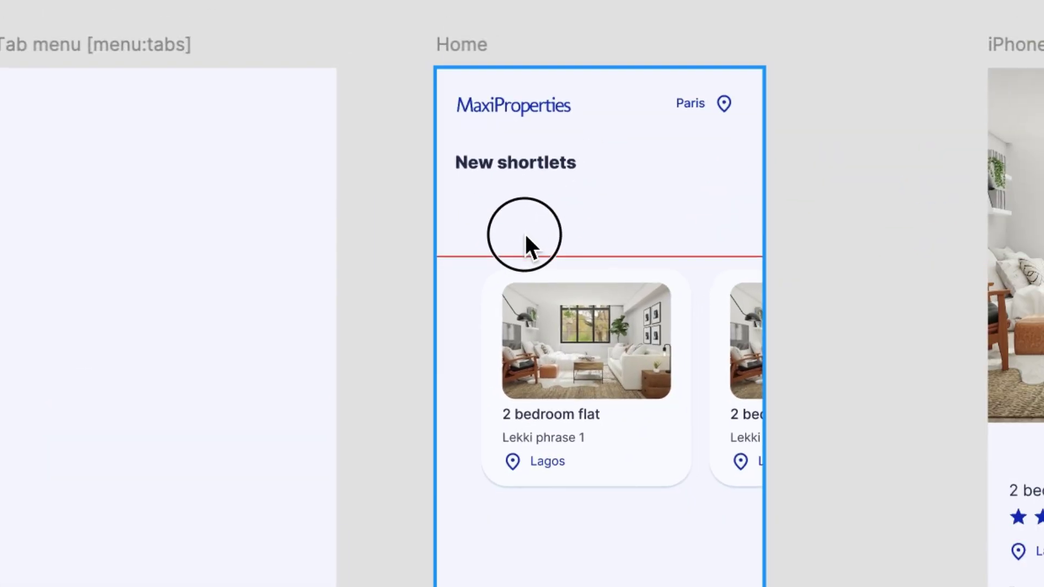
# Step: Position the Slider frames under the New shortlets heading and verify them inside the slider container
pyautogui.moveTo(525, 237); pyautogui.dragTo(463, 224)
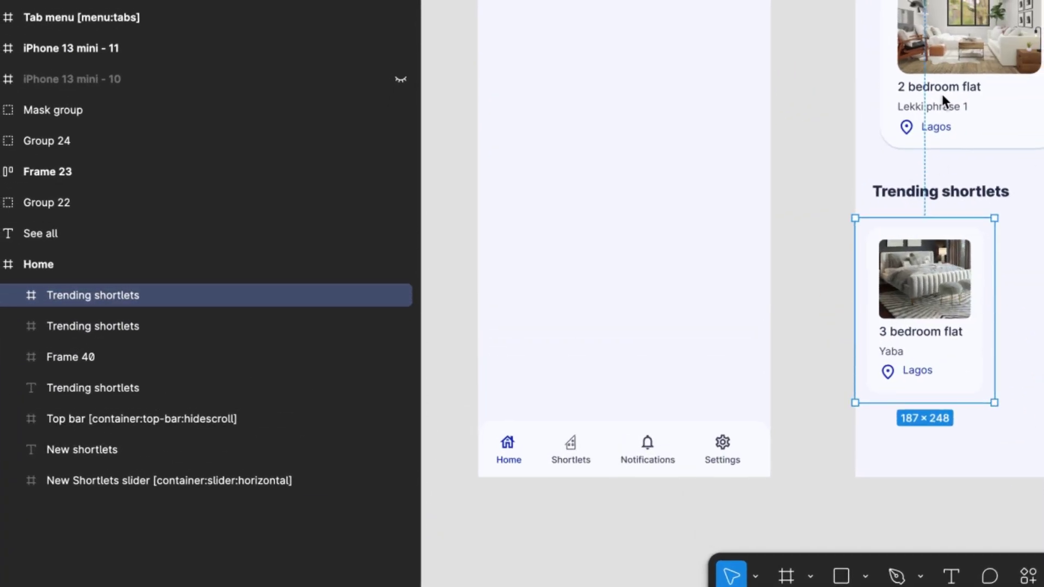
pyautogui.click(945, 98)
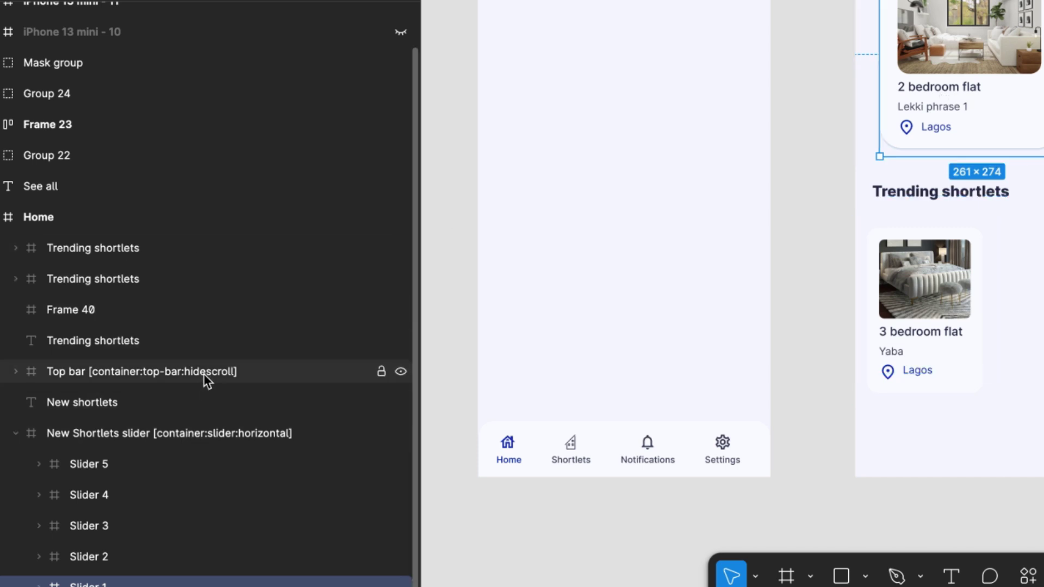
pyautogui.click(205, 433)
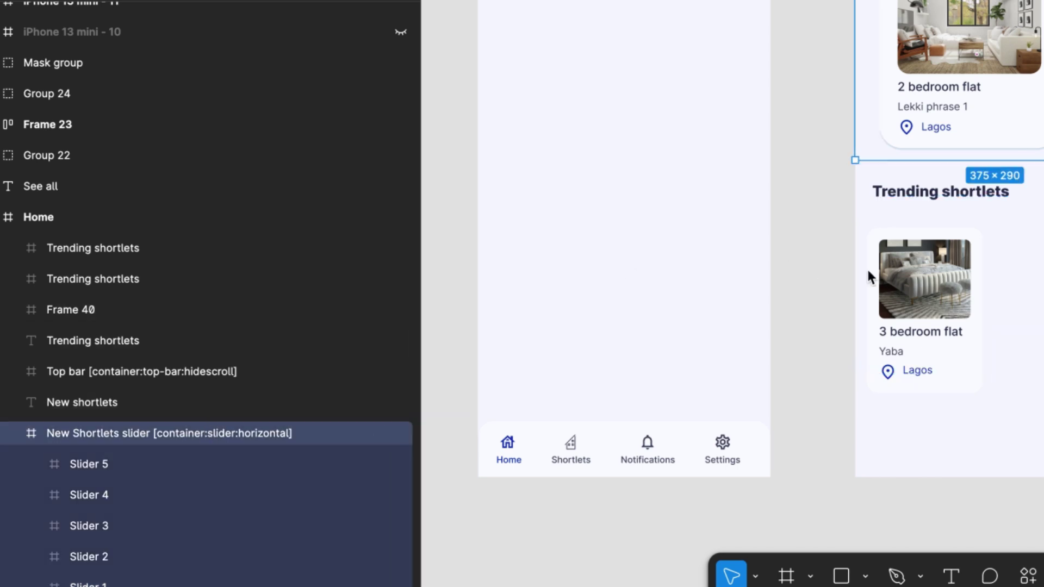
pyautogui.click(908, 274)
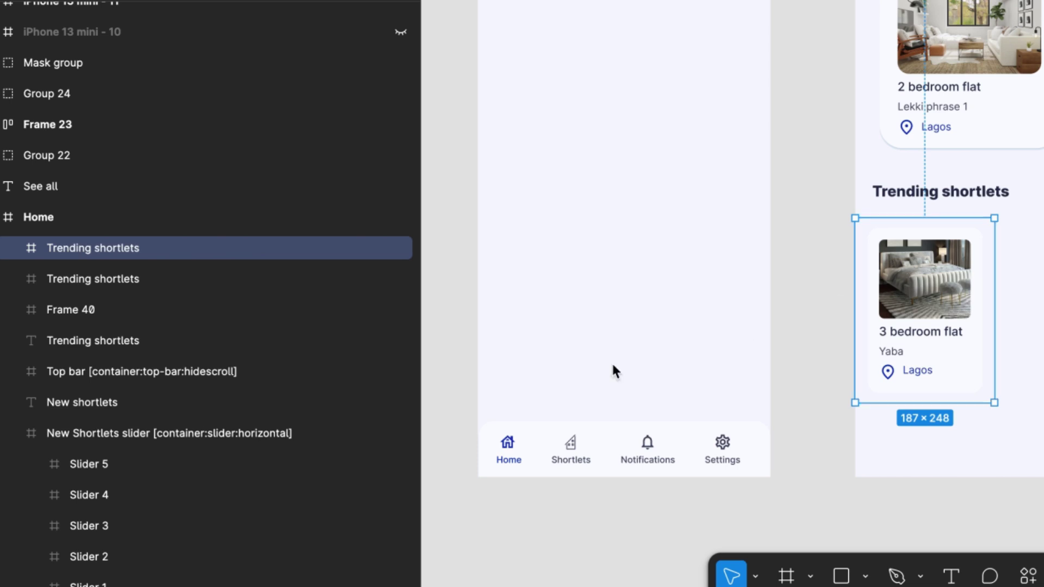
# Step: Move the Trending shortlets frame and heading below New Shortlets slider in the Layers panel
pyautogui.click(15, 434)
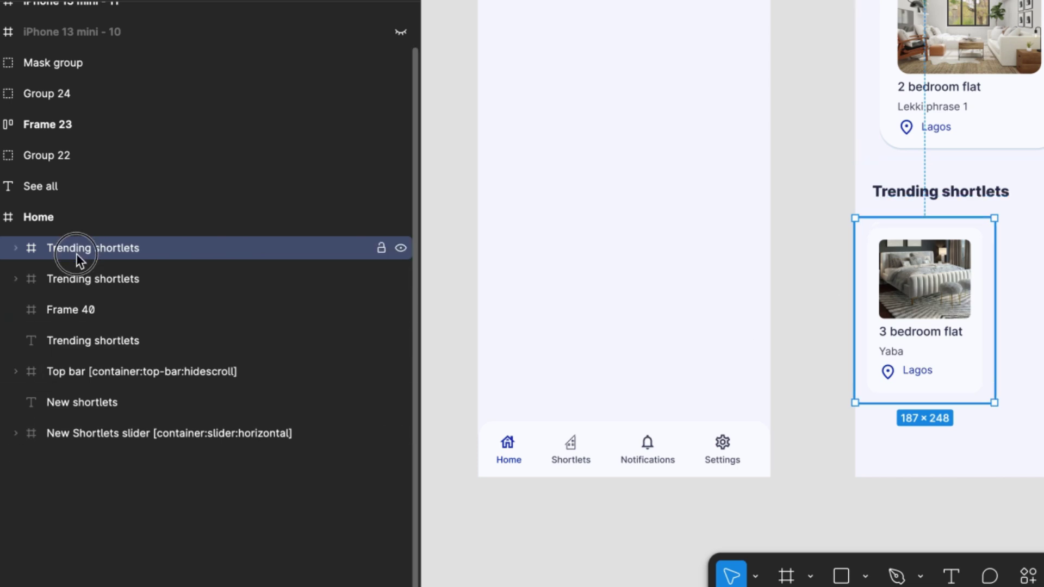
pyautogui.moveTo(76, 254); pyautogui.dragTo(70, 456)
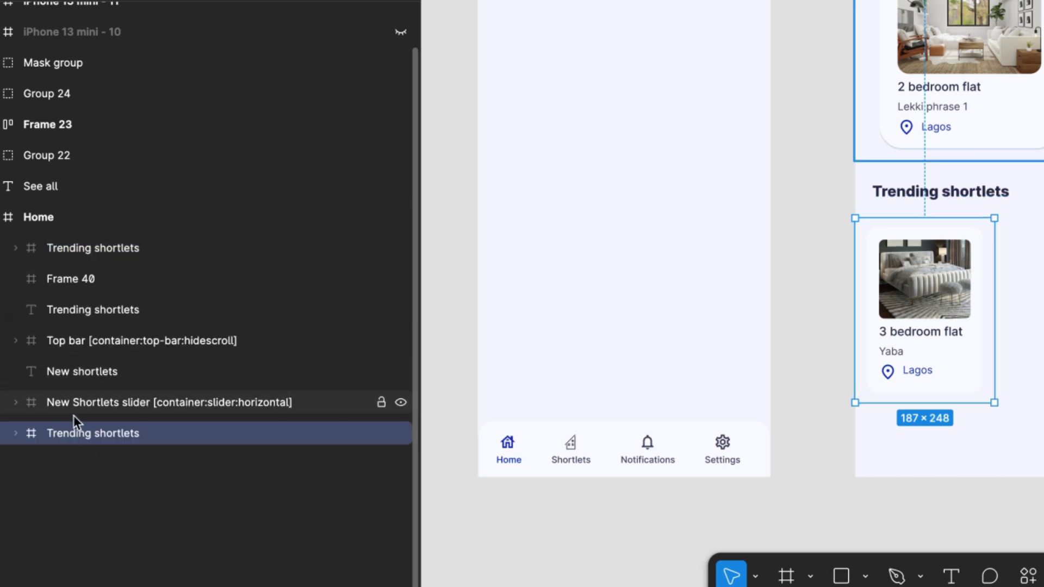
pyautogui.moveTo(80, 311); pyautogui.dragTo(73, 412)
# Step: Append ' [container' to the Trending shortlets card frame's name
pyautogui.click(71, 435)
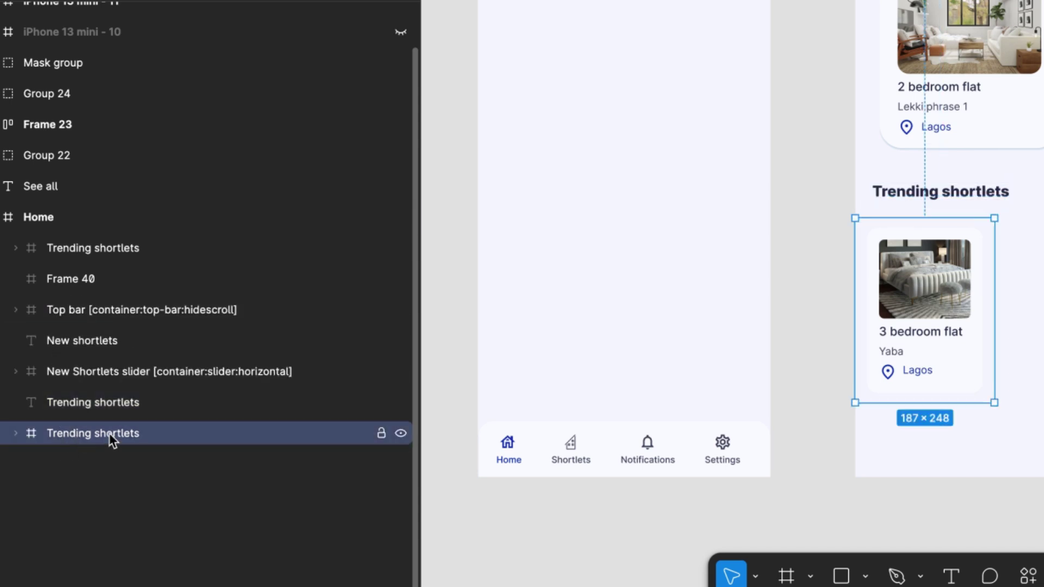
pyautogui.click(15, 433)
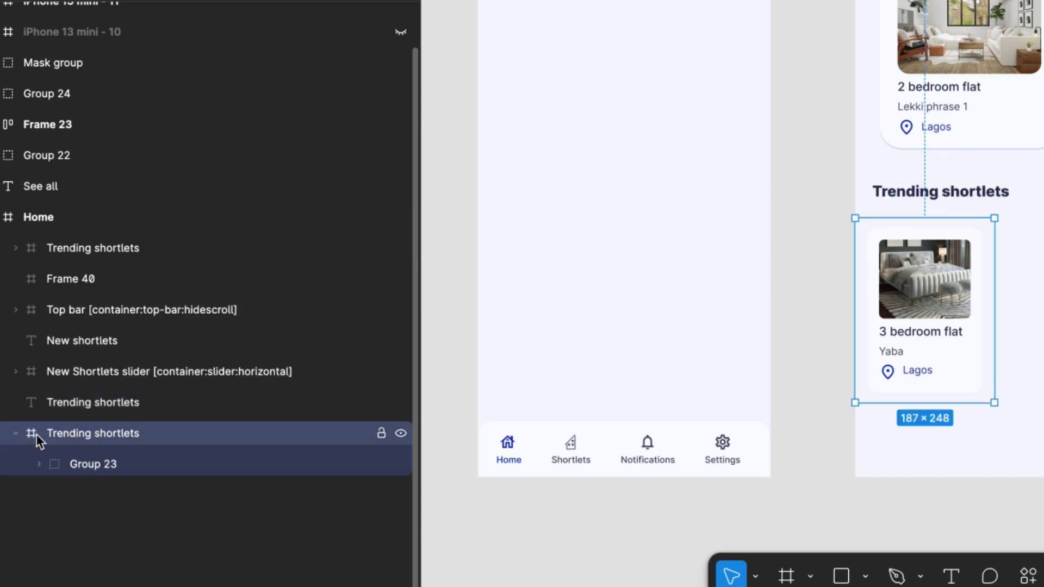
pyautogui.doubleClick(151, 433)
pyautogui.click(164, 434)
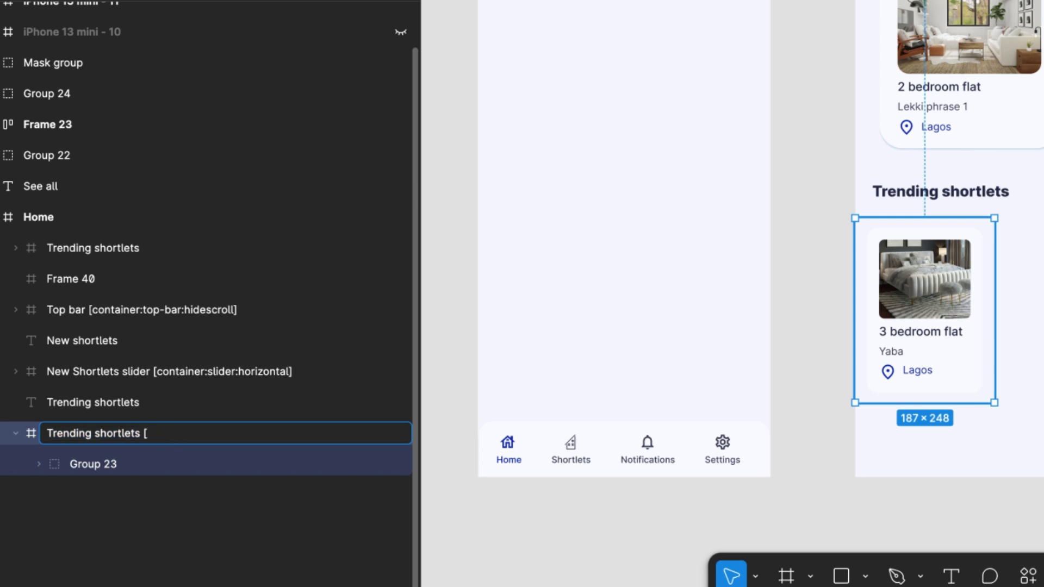
pyautogui.write('[container')
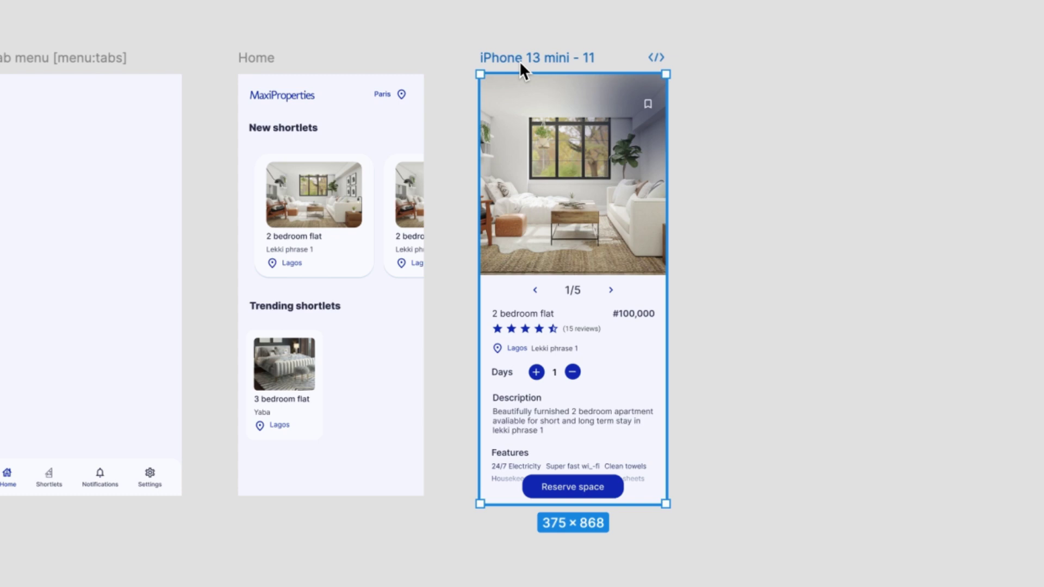
# Step: Find the detail page's description paragraph and rename its layer to Description
pyautogui.doubleClick(539, 422)
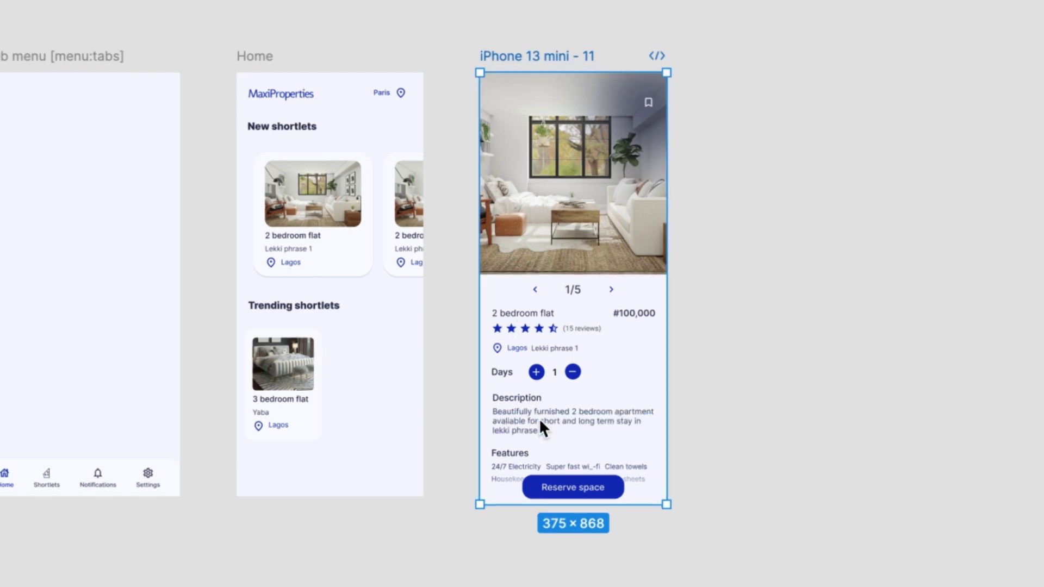
pyautogui.scroll(5, 539, 419)
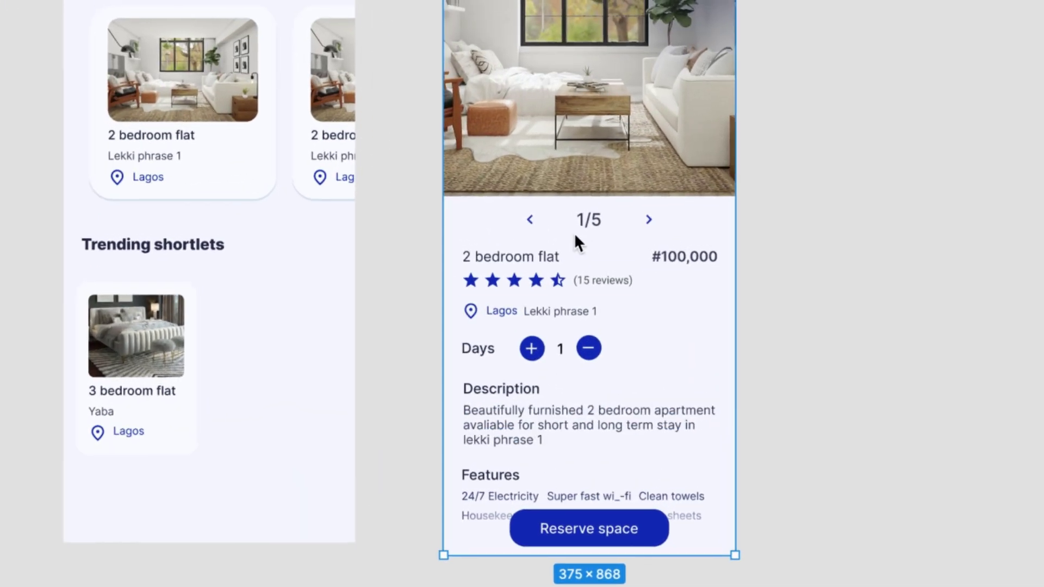
pyautogui.click(582, 220)
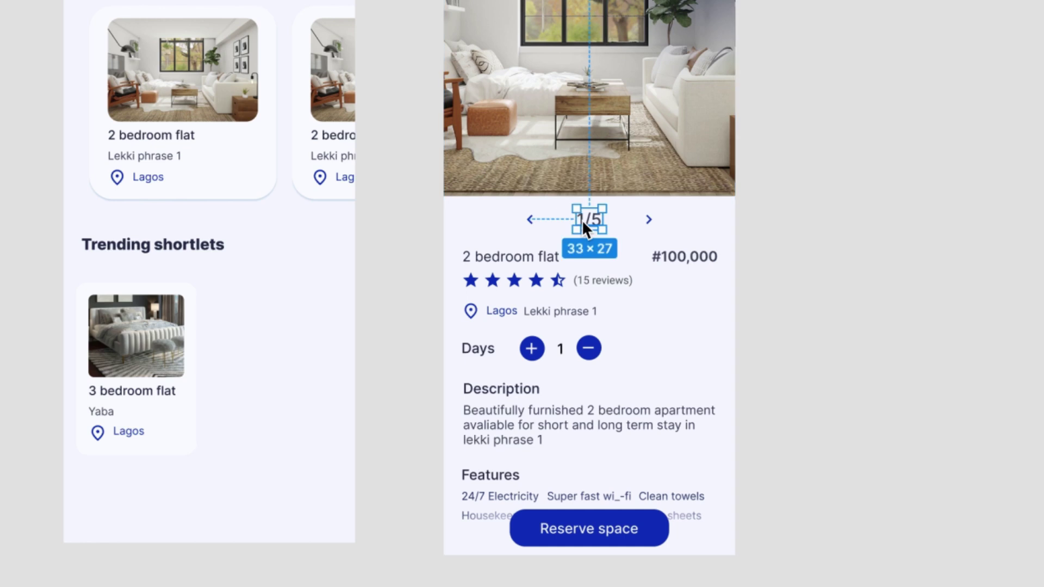
pyautogui.click(514, 424)
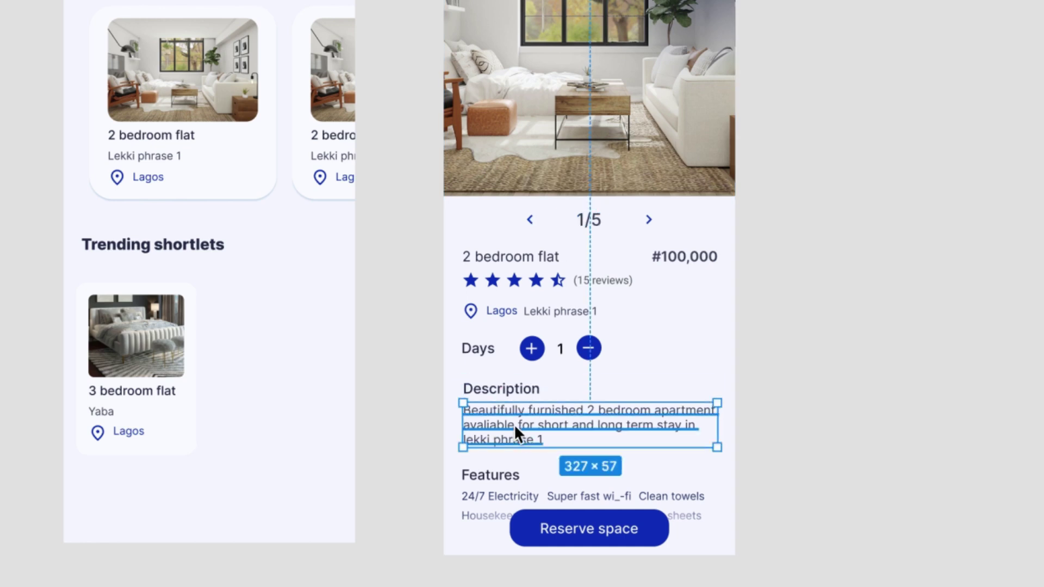
pyautogui.click(507, 388)
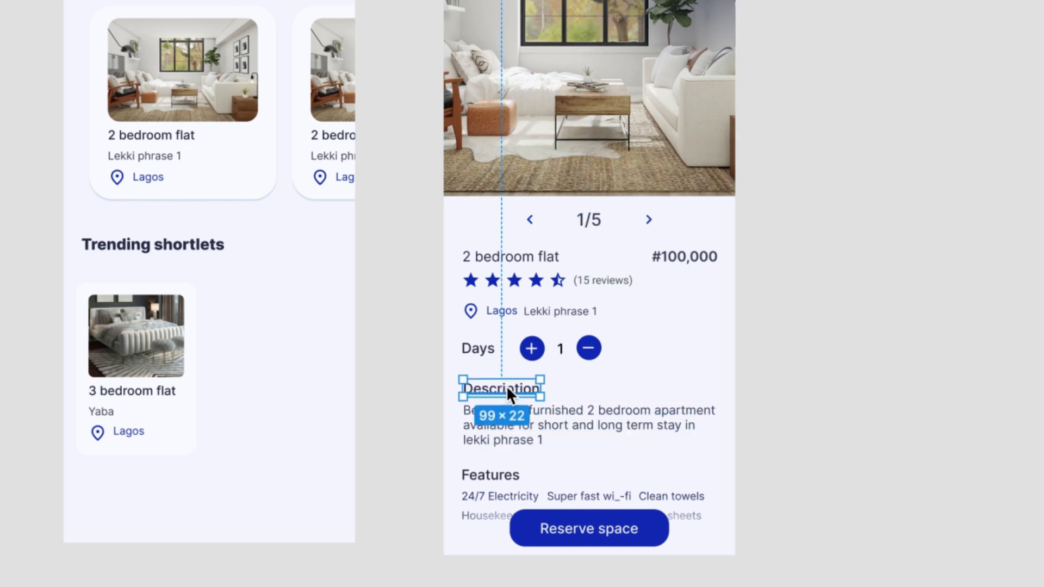
pyautogui.click(499, 419)
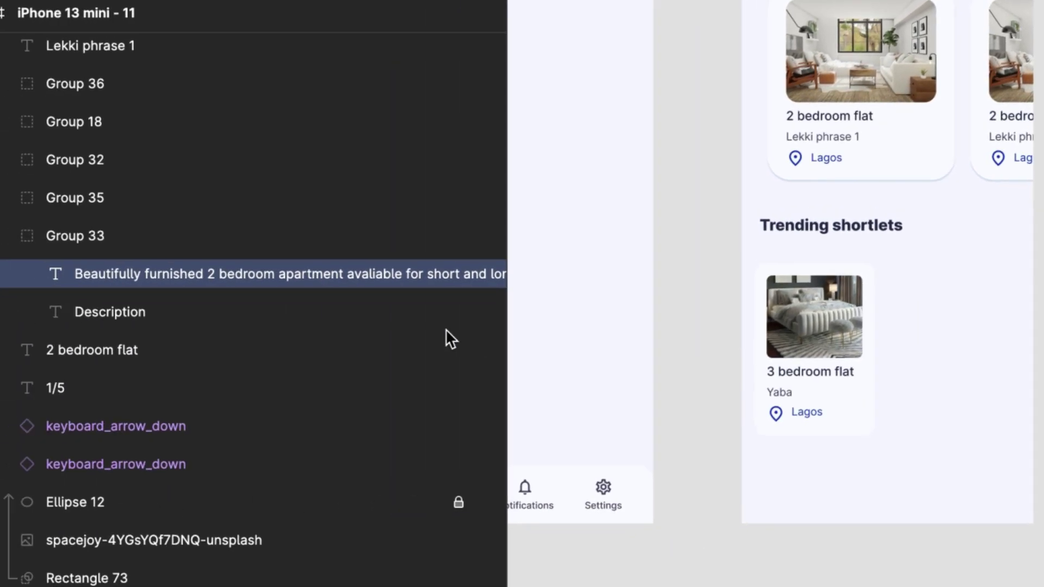
pyautogui.doubleClick(277, 273)
pyautogui.write('Description')
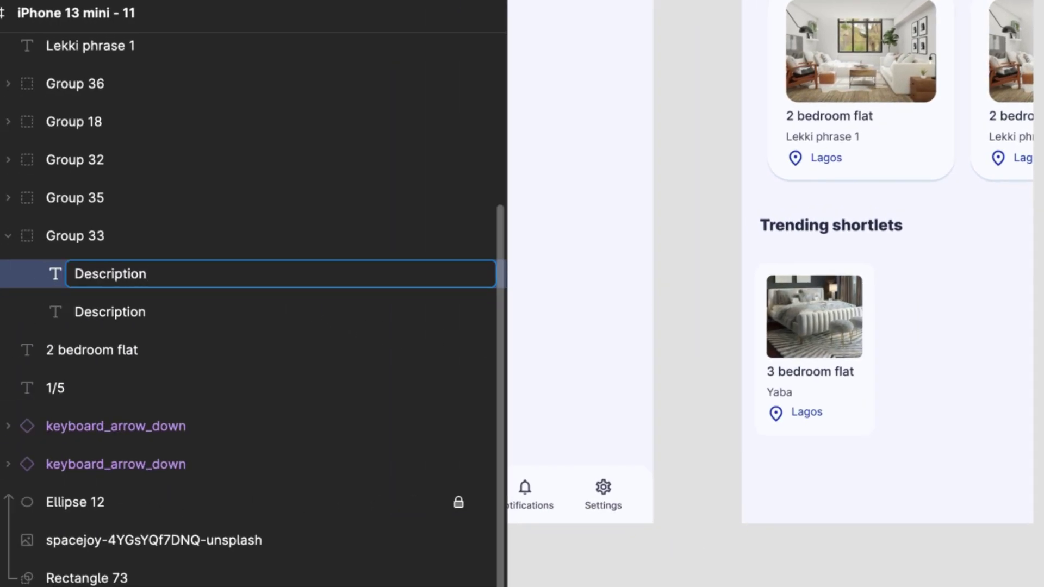
pyautogui.press('Return')
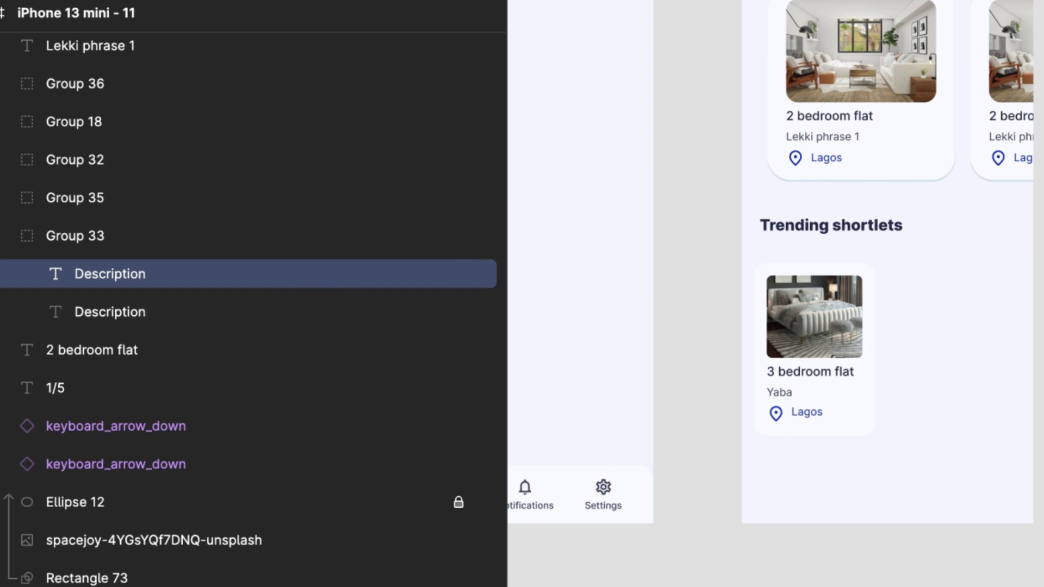
pyautogui.click(163, 198)
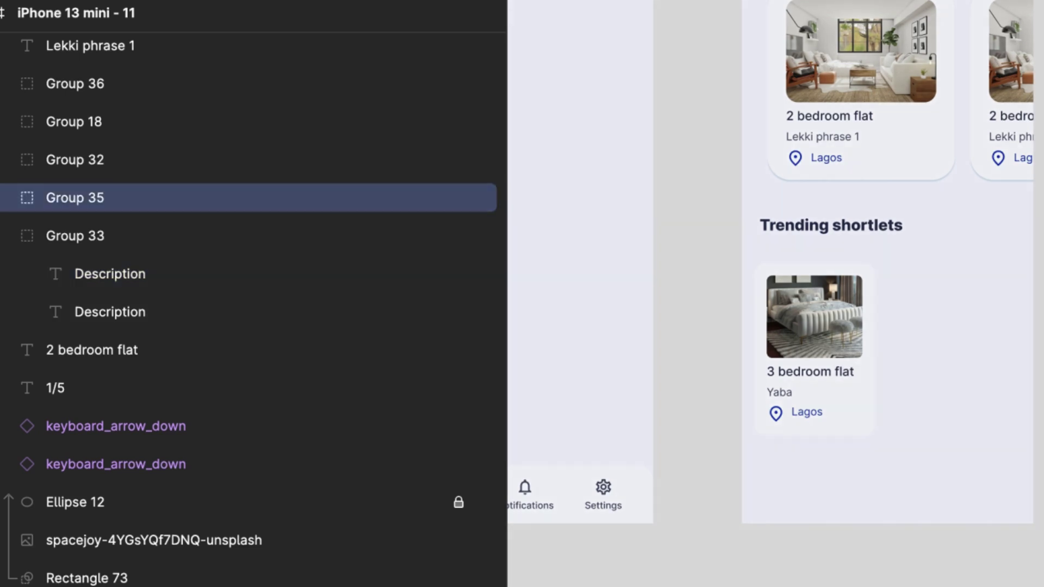
pyautogui.click(163, 463)
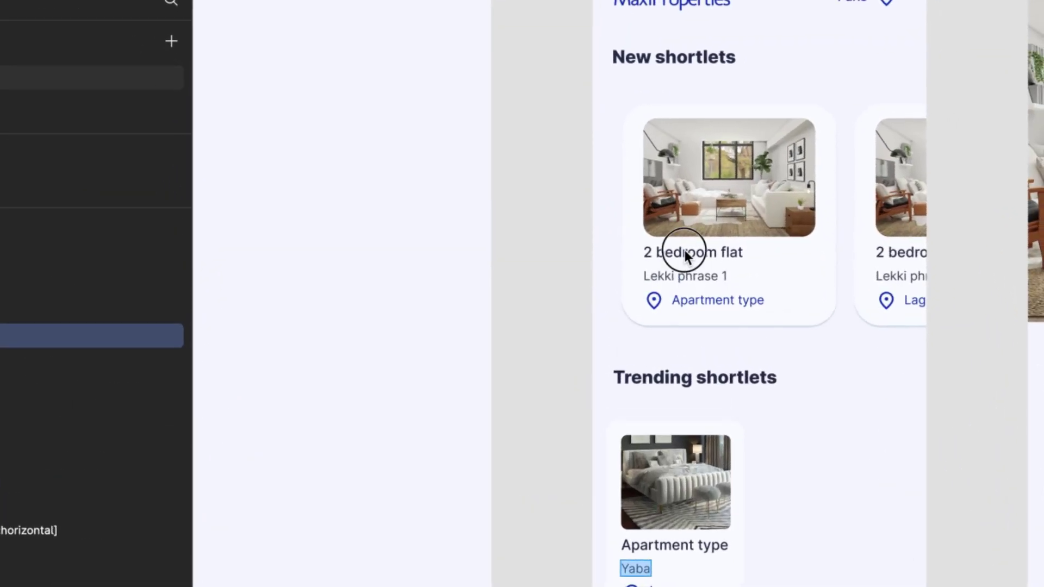
# Step: Check the New shortlets card's title, Address and City text layers, then the Trending card
pyautogui.doubleClick(684, 251)
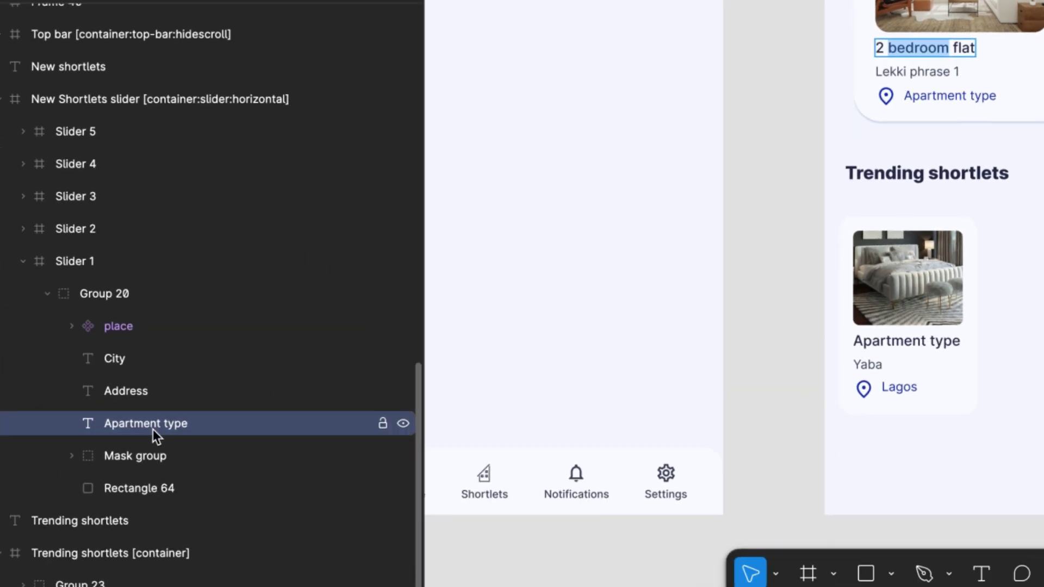
pyautogui.press('Home')
pyautogui.click(140, 397)
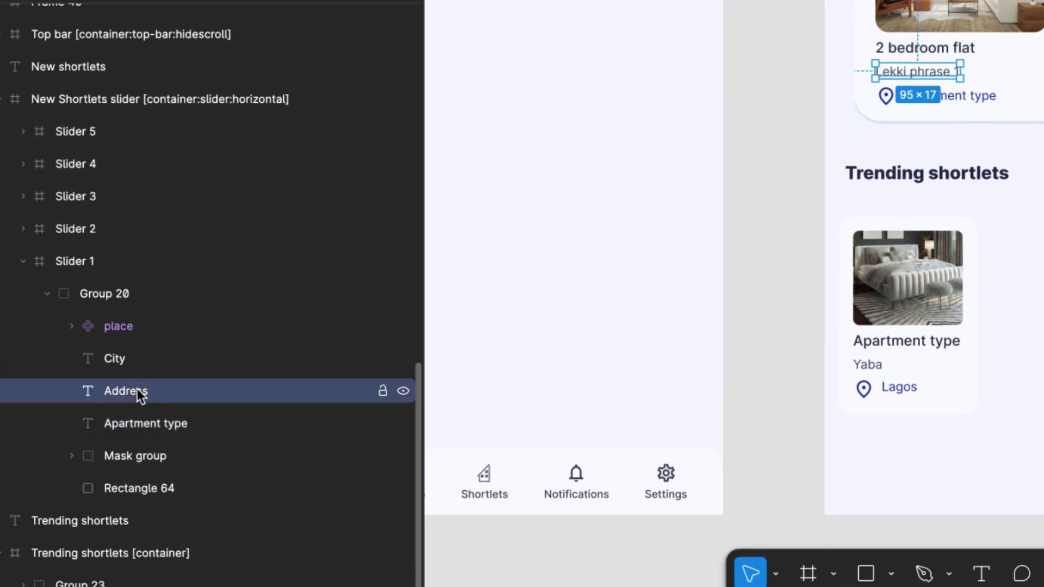
pyautogui.click(122, 363)
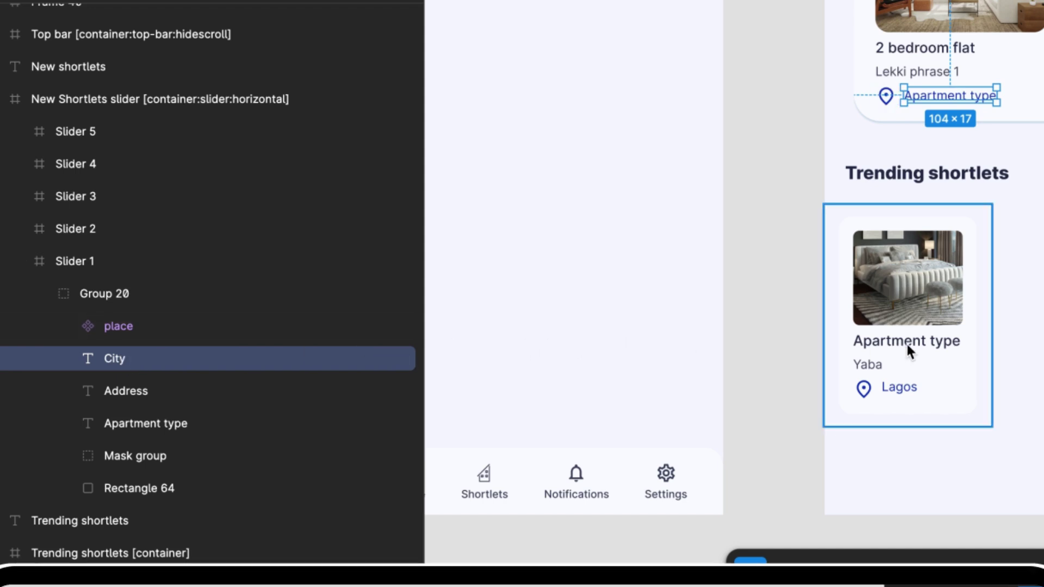
pyautogui.click(846, 352)
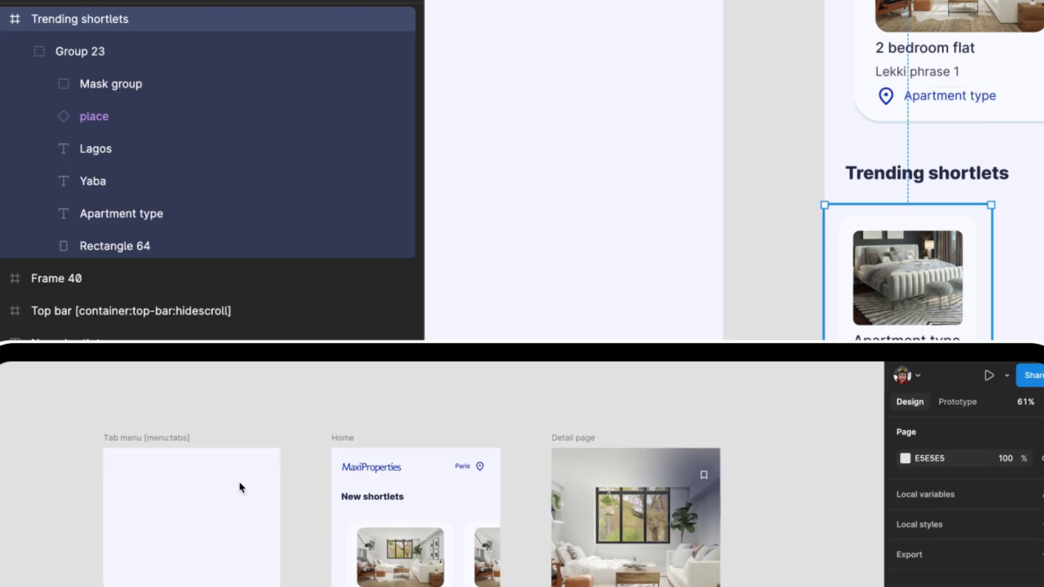
# Step: Review the Tab menu, Home and Detail page frames in Figma
pyautogui.click(133, 438)
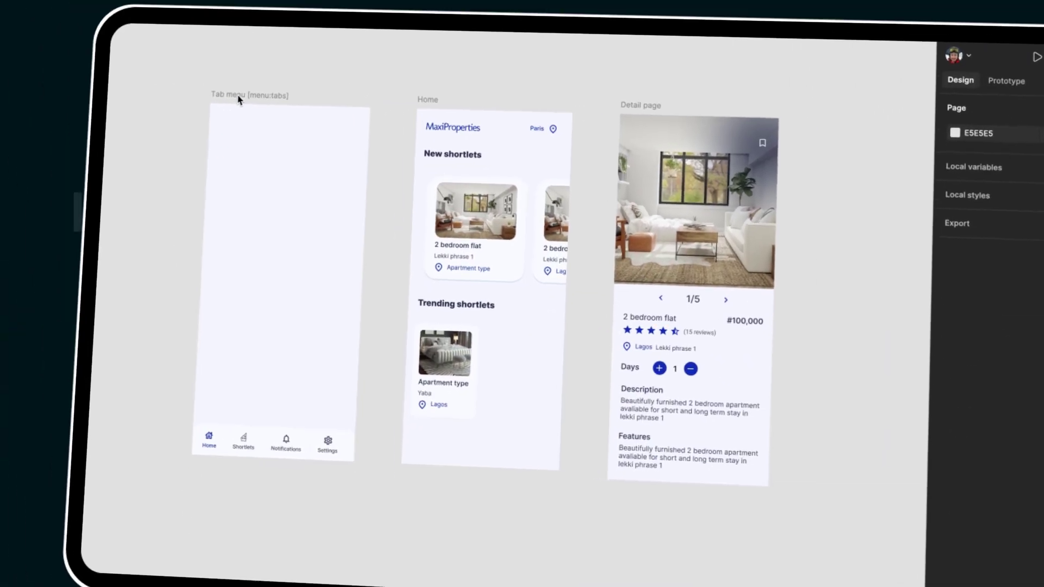
pyautogui.click(639, 194)
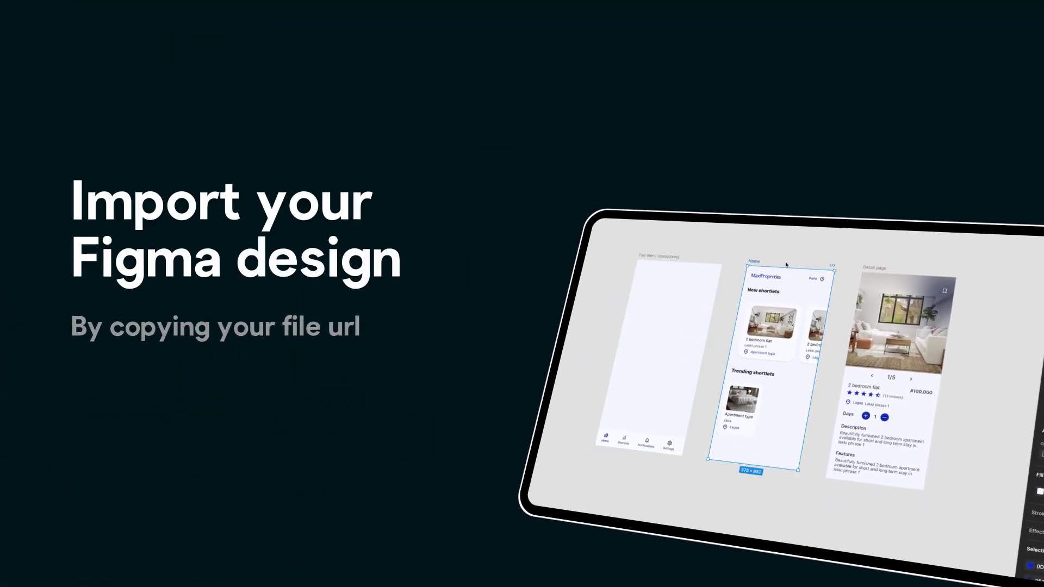
pyautogui.click(883, 272)
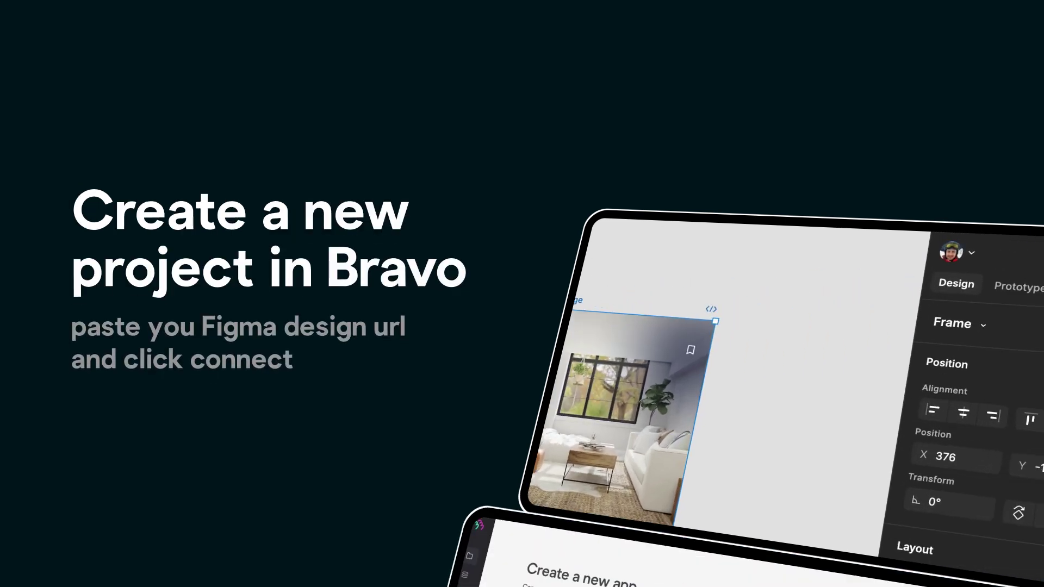
# Step: Paste the Figma file link into Bravo, connect it, and preview the Detail page screen
pyautogui.hotkey('ctrl', 'v')
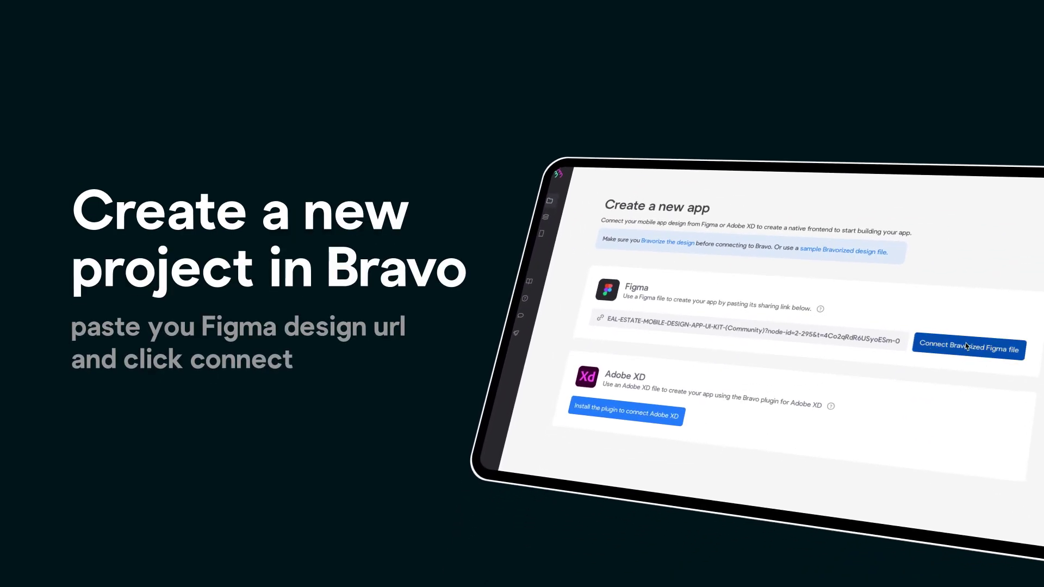
pyautogui.click(953, 465)
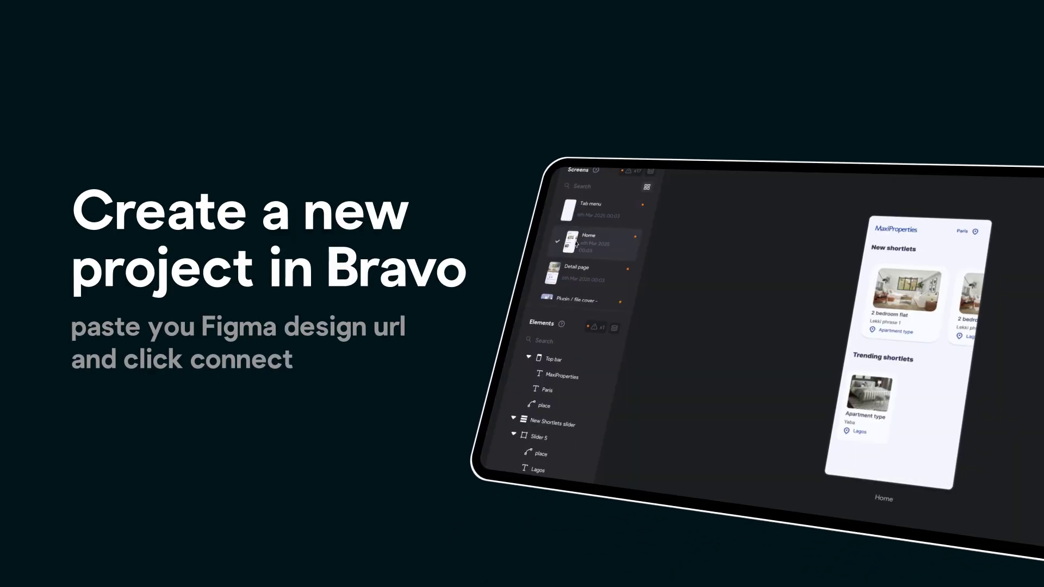
pyautogui.click(575, 268)
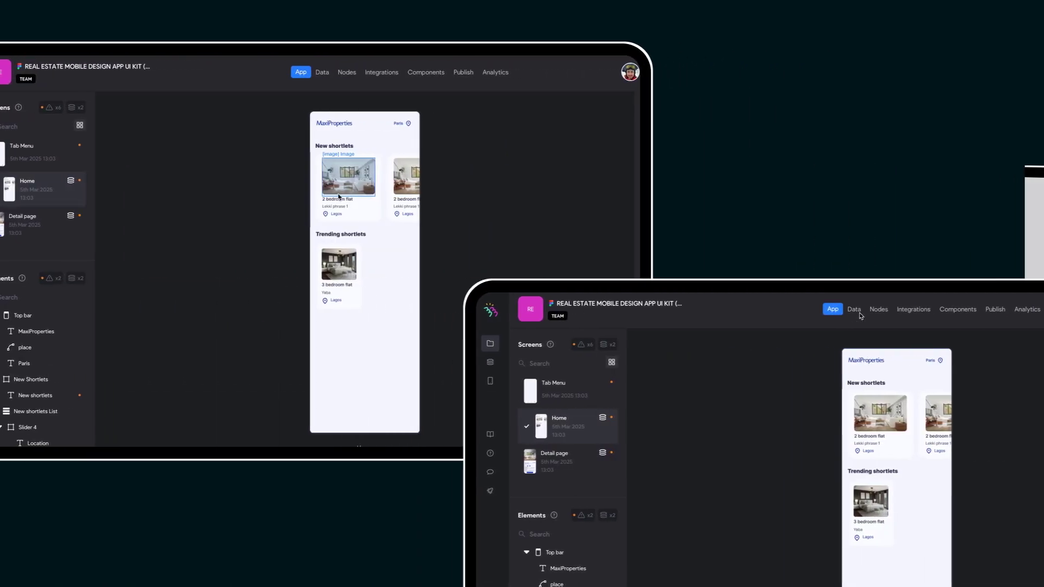
# Step: Open the Real Estate App collection's Properties GET request and review its Received Data fields (id, Apartment_type, Address, City)
pyautogui.click(857, 311)
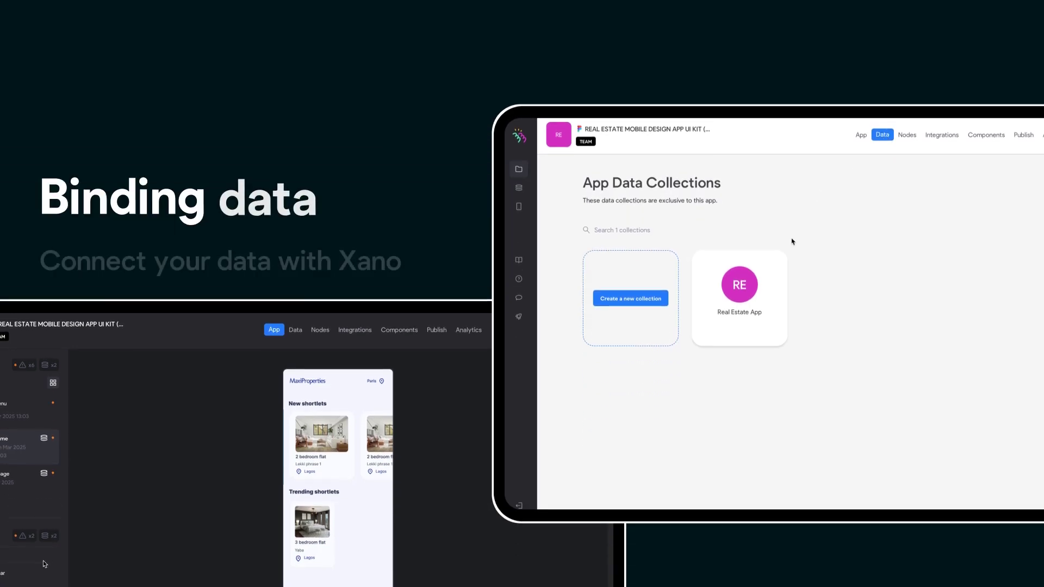
pyautogui.click(748, 266)
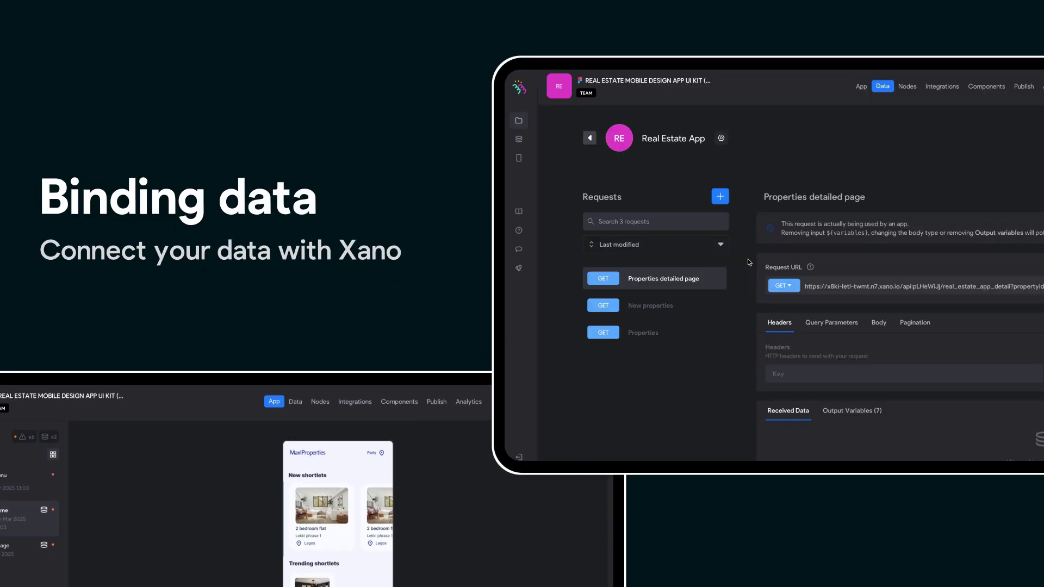
pyautogui.click(676, 333)
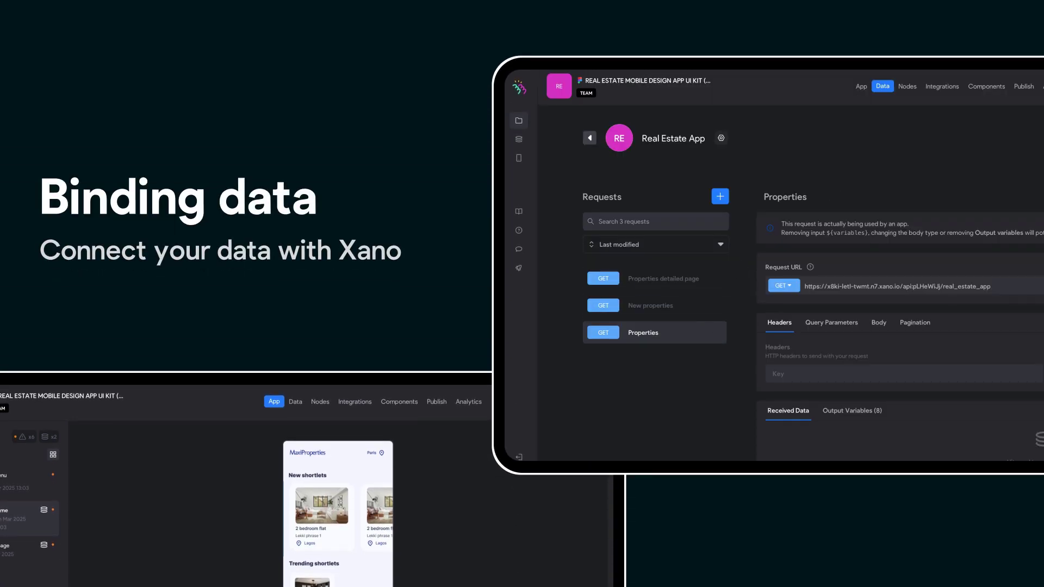
pyautogui.scroll(-5, 805, 250)
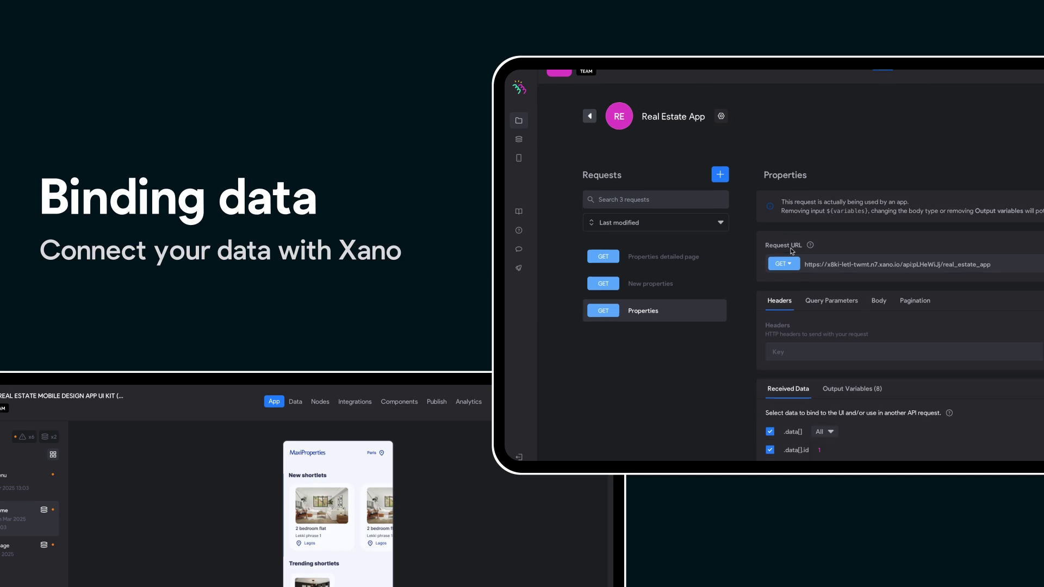
pyautogui.scroll(-3, 791, 252)
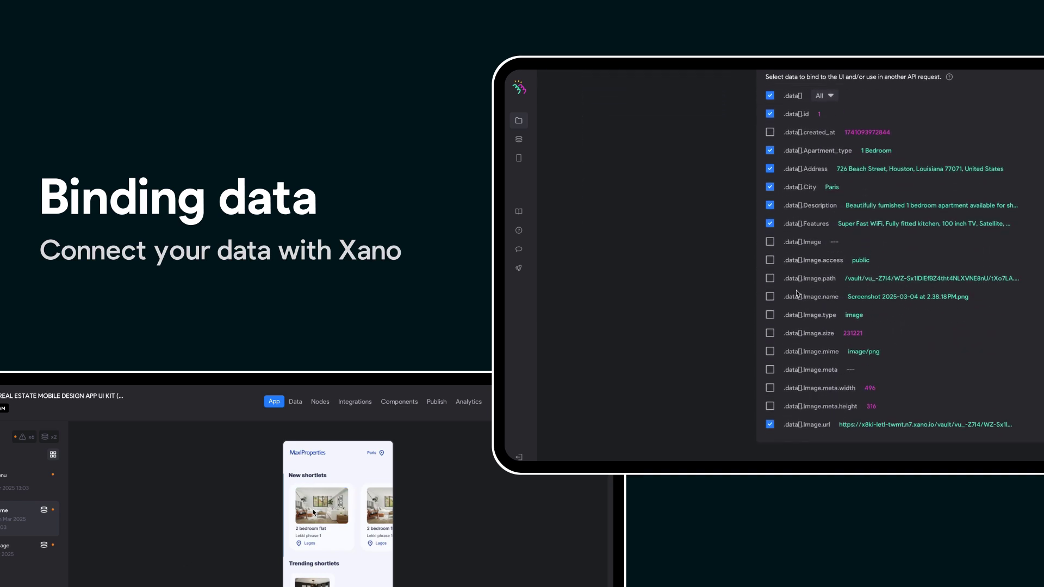
pyautogui.scroll(2, 799, 272)
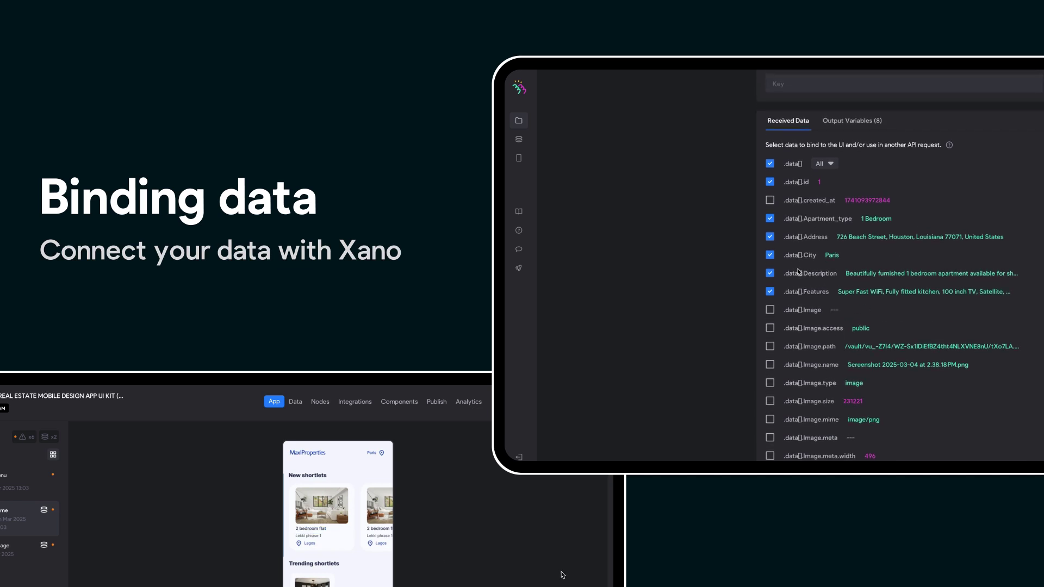